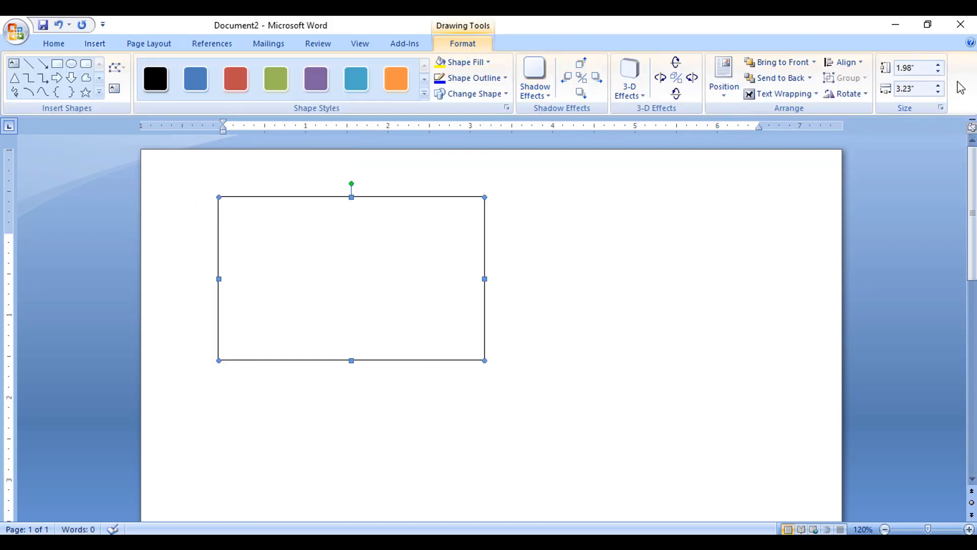
Resize the rectangle to a height of 2 inches and a width of 3.5 inches.
click(924, 69)
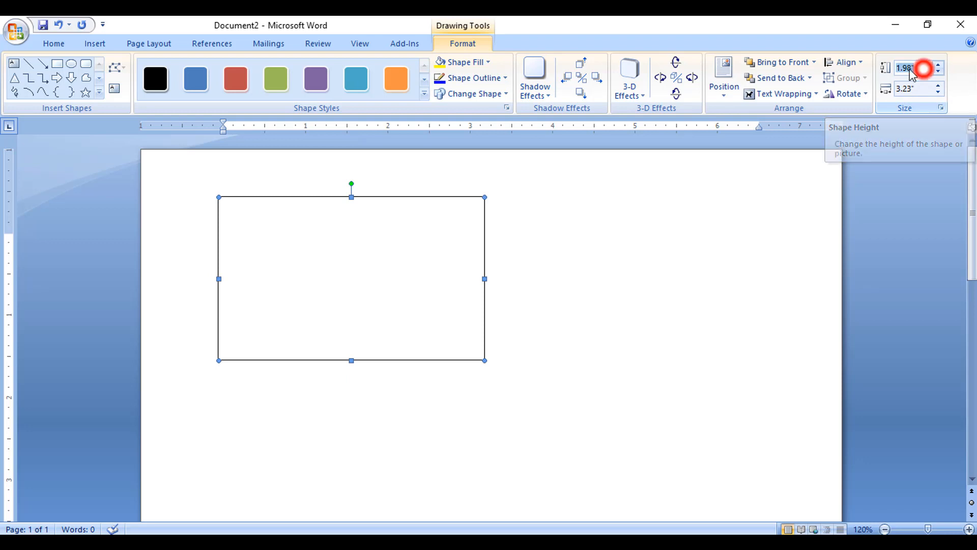
key(BackSpace)
key(BackSpace)
key(BackSpace)
key(BackSpace)
key(BackSpace)
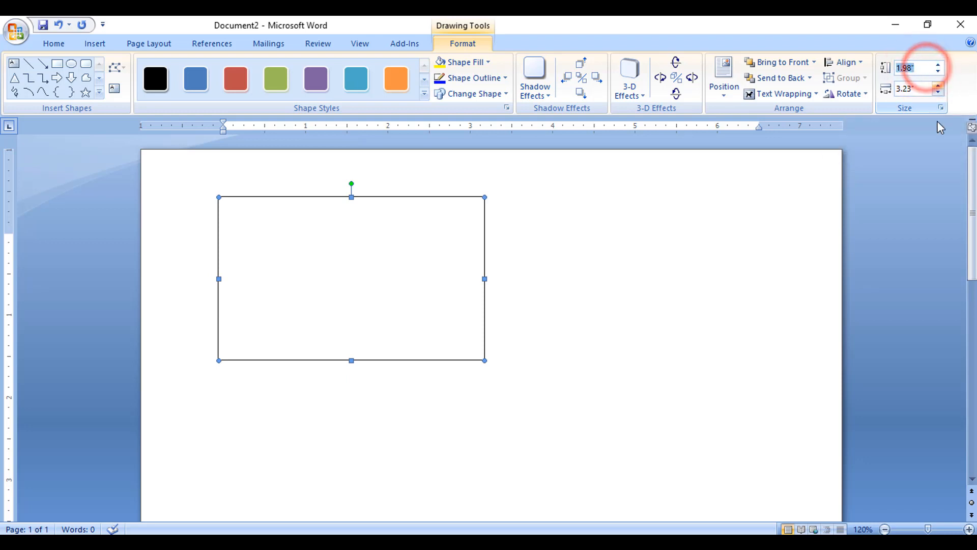
text(2)
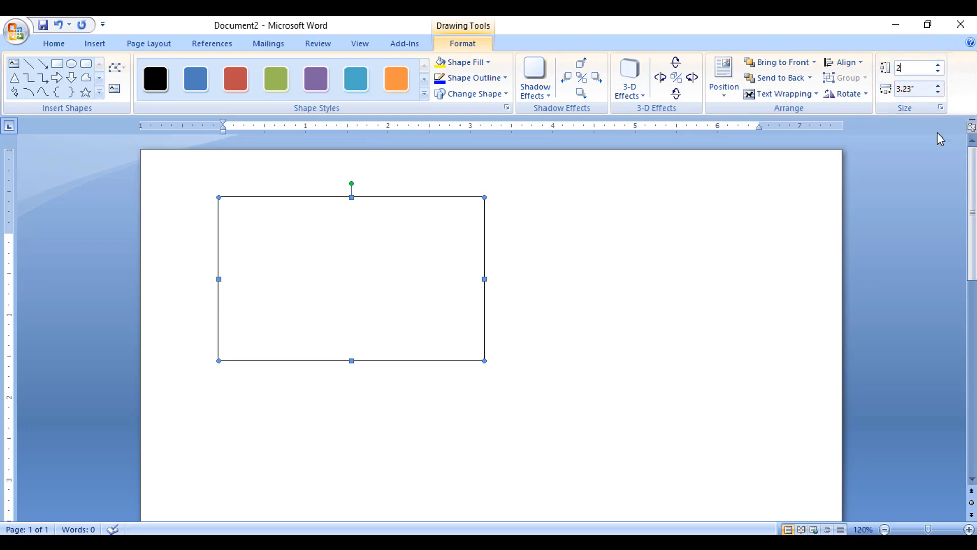
text(in)
click(923, 91)
drag(922, 91, 890, 93)
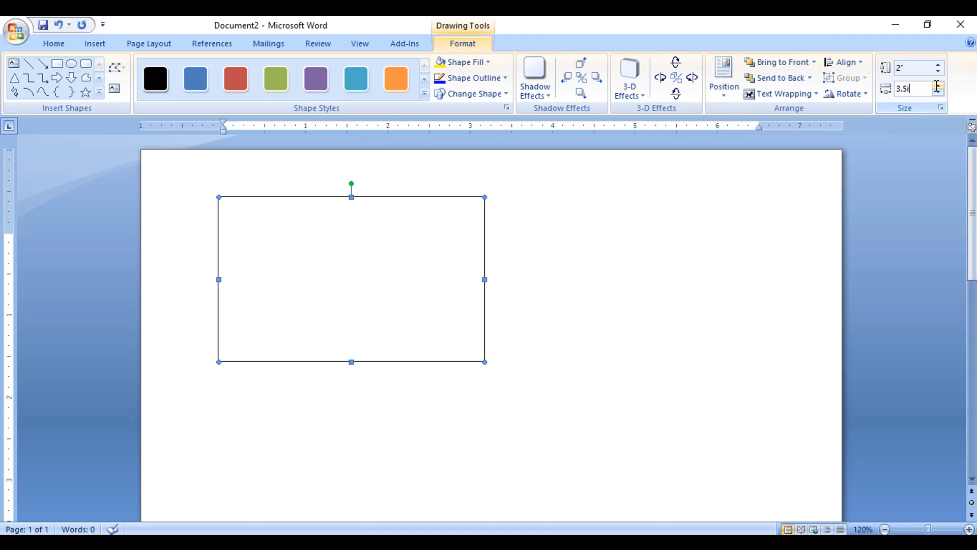
key(Return)
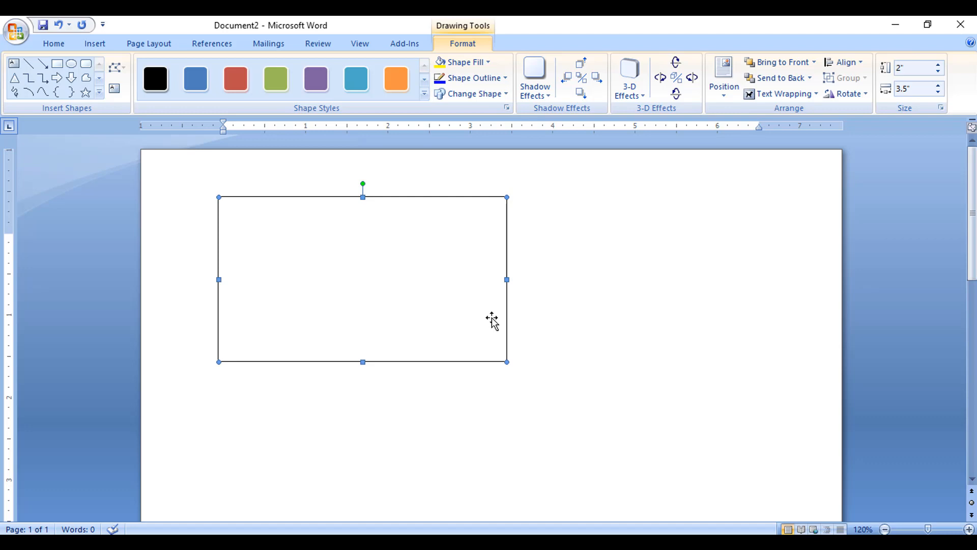
click(643, 314)
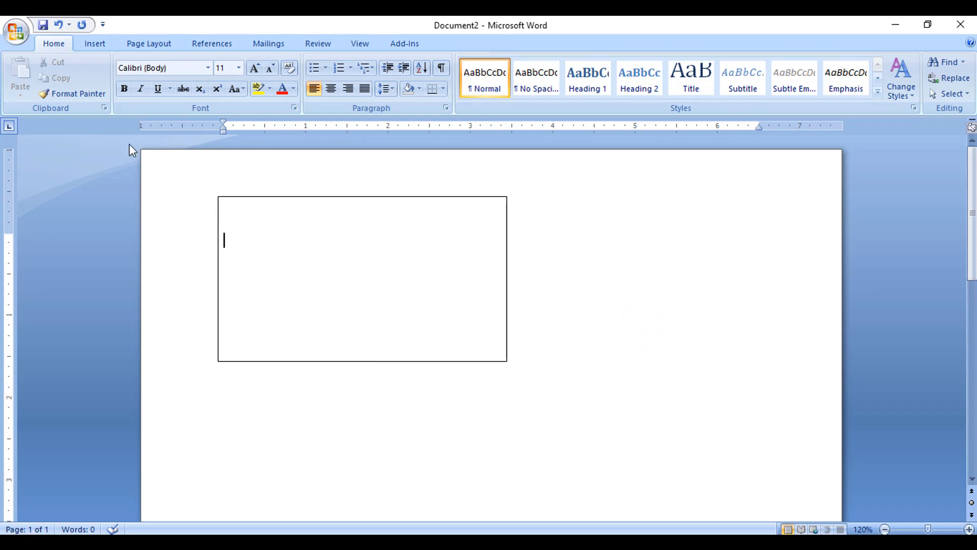
Draw a smaller rectangle about 1.46" high and 1.69" wide in the lower-left corner of the large rectangle.
click(93, 44)
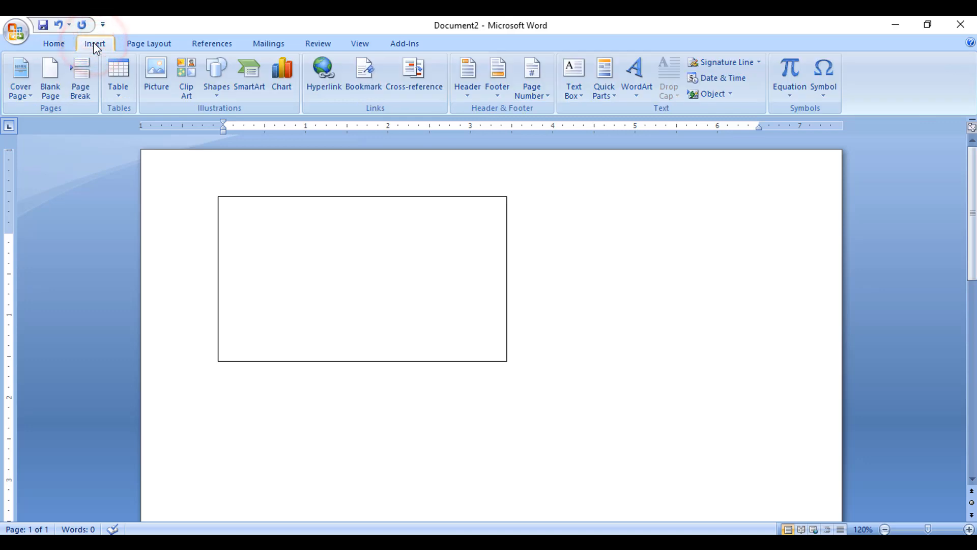
click(217, 84)
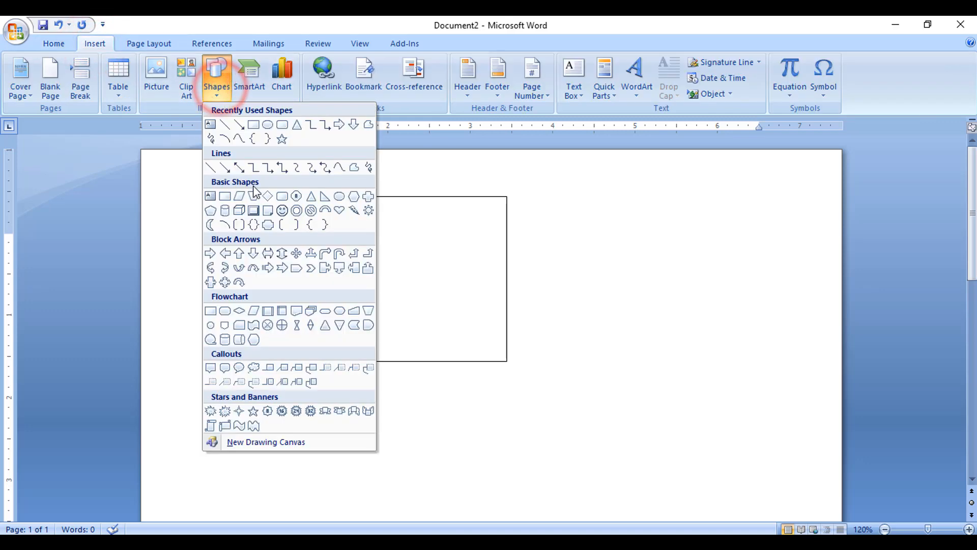
click(226, 197)
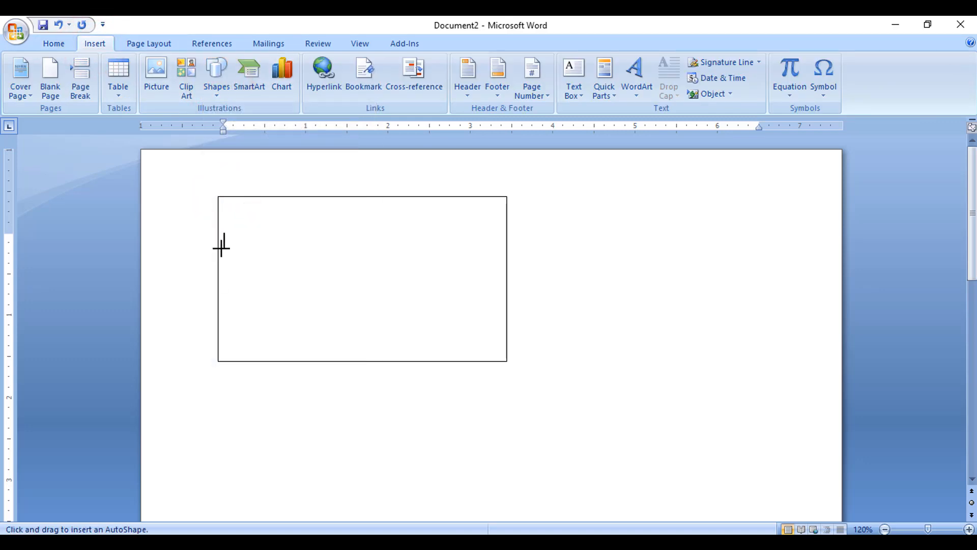
drag(219, 248, 357, 361)
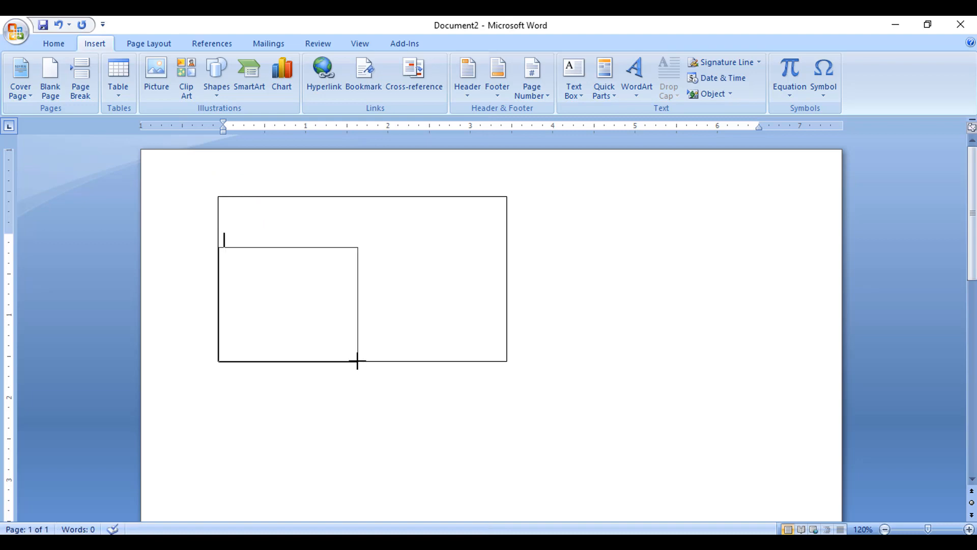
drag(288, 247, 287, 242)
drag(358, 301, 360, 299)
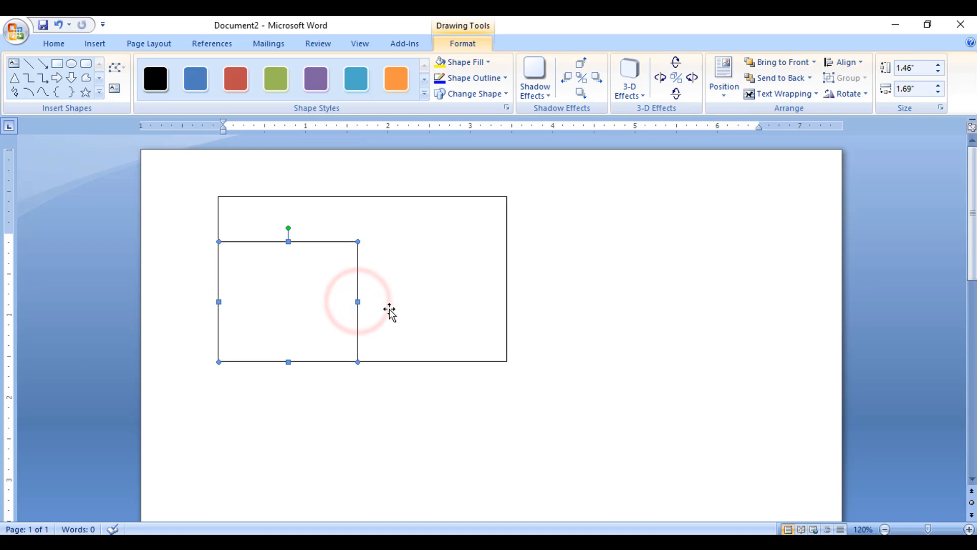
Fill the smaller rectangle with near-black using the dark centre-outward gradient variation, and remove its outline.
click(466, 61)
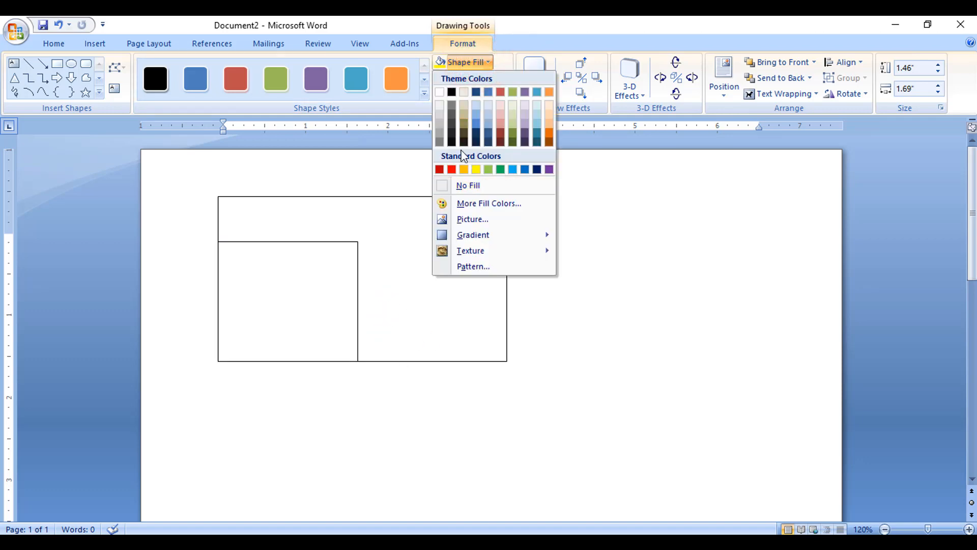
click(452, 134)
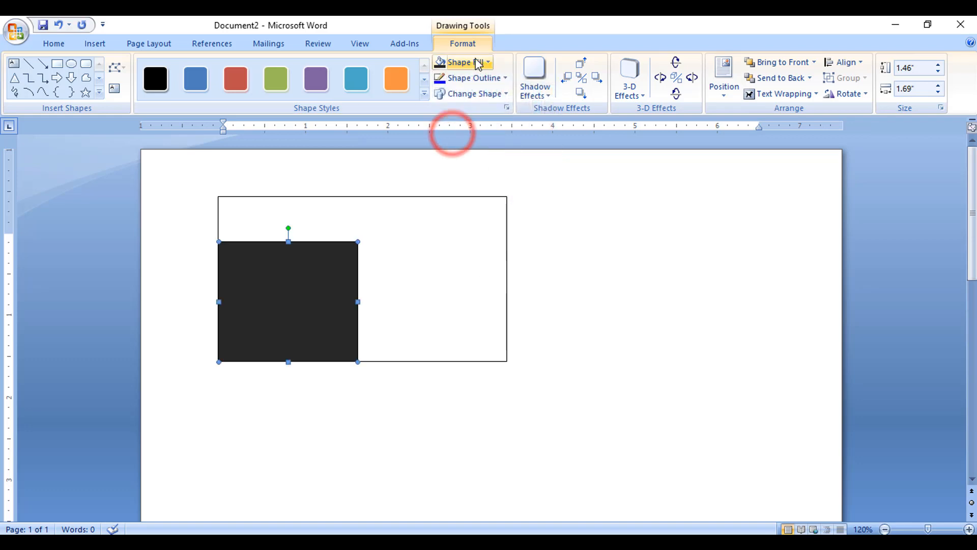
click(483, 62)
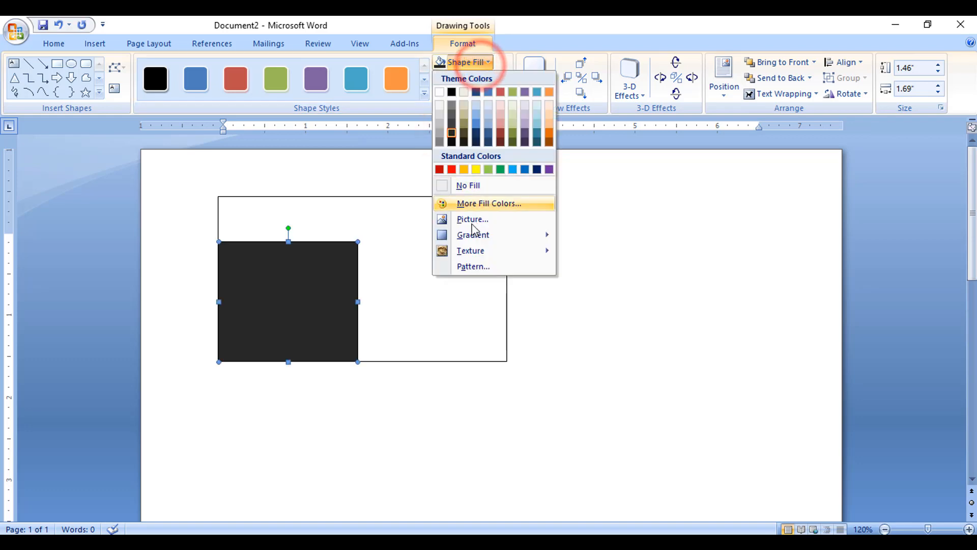
mouse_move(525, 234)
click(618, 449)
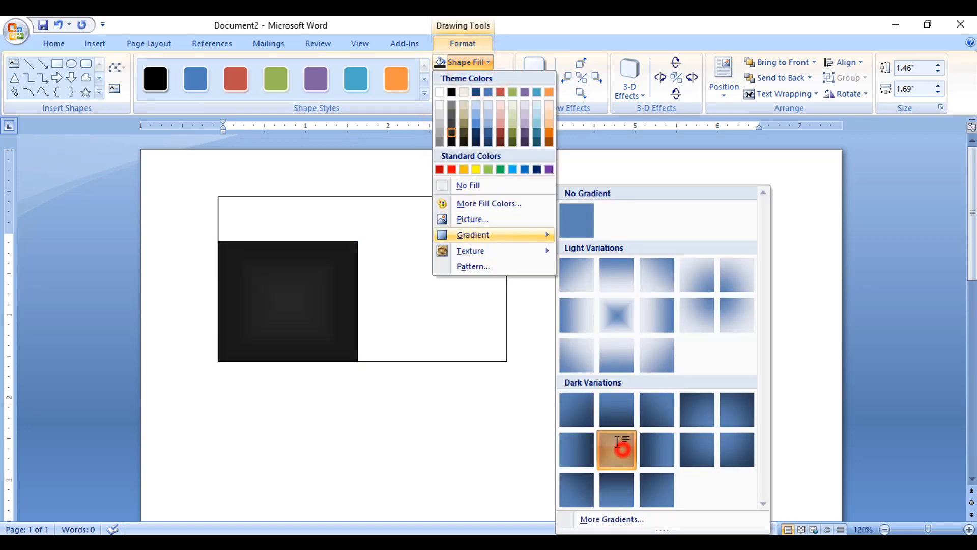
click(490, 77)
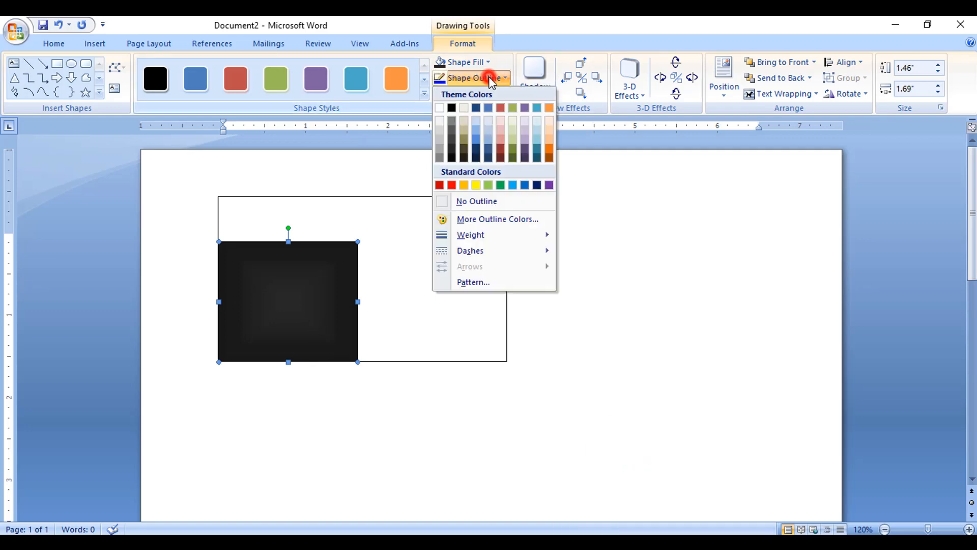
click(472, 202)
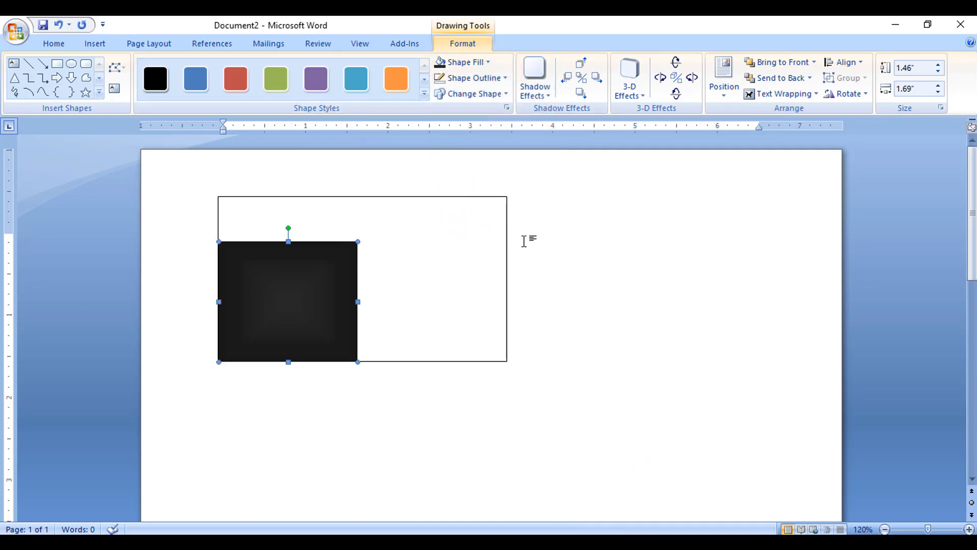
Draw a narrow upright parallelogram about 1.8" high and 0.74" wide over the dark rectangle's right edge, down to the card's bottom edge.
click(91, 46)
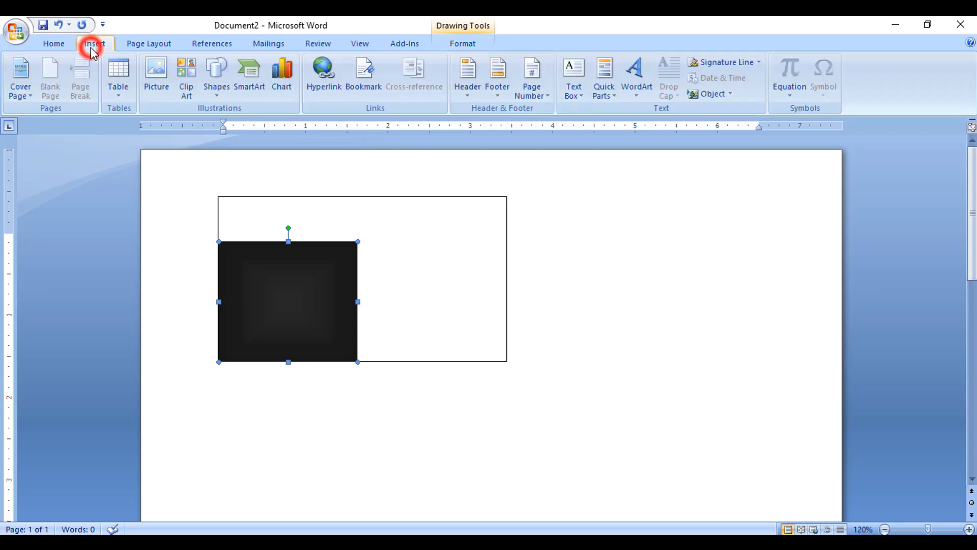
click(216, 82)
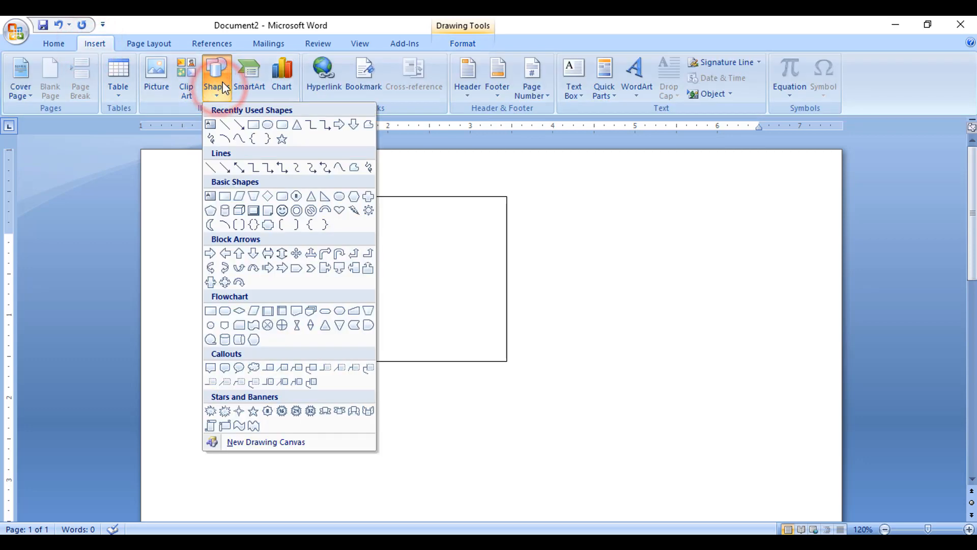
click(255, 316)
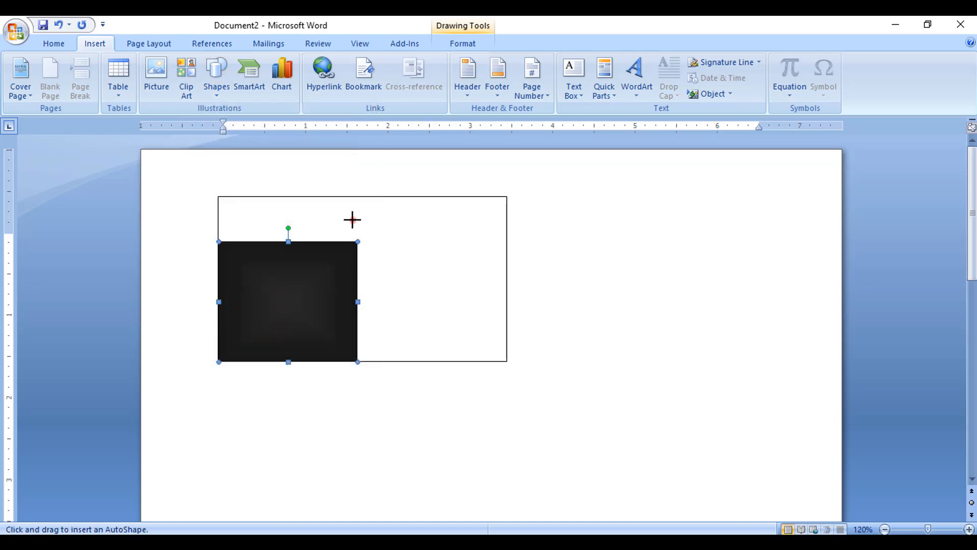
drag(353, 220, 413, 361)
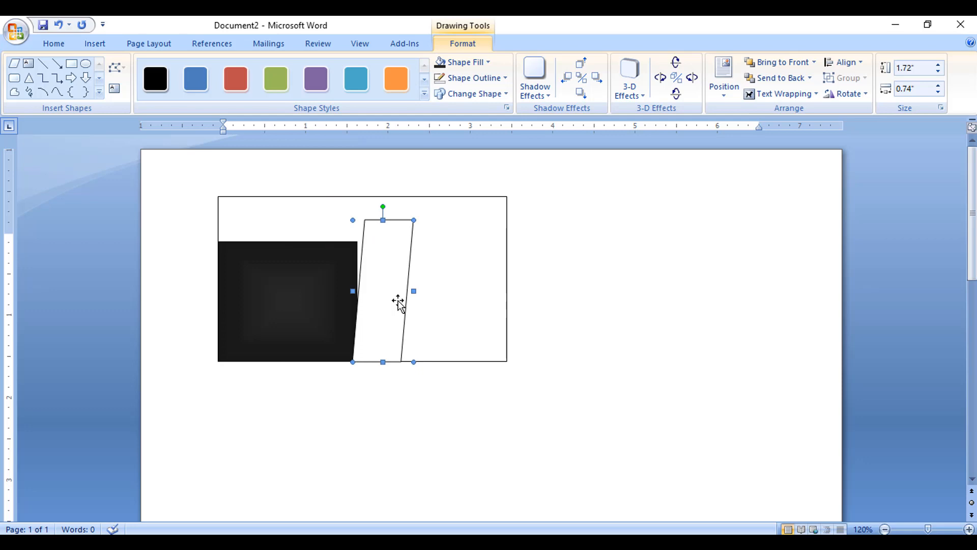
drag(383, 220, 383, 213)
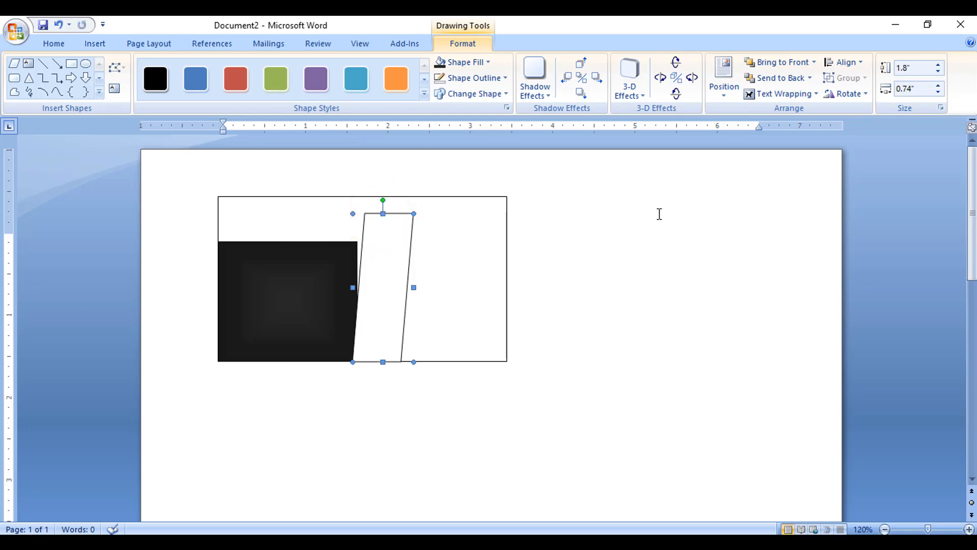
Flip the parallelogram horizontally and shift it slightly left so its lower-left corner meets the dark rectangle's right edge.
click(469, 43)
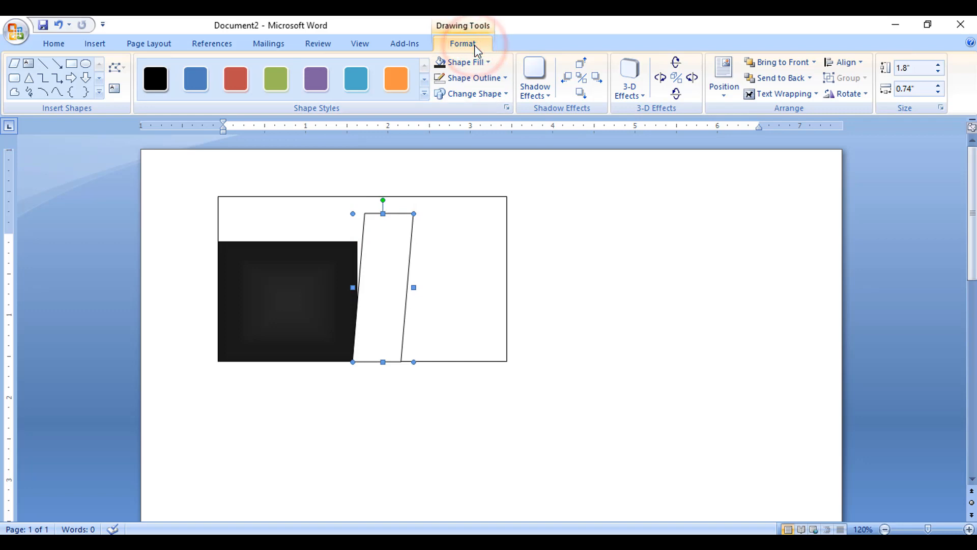
click(851, 94)
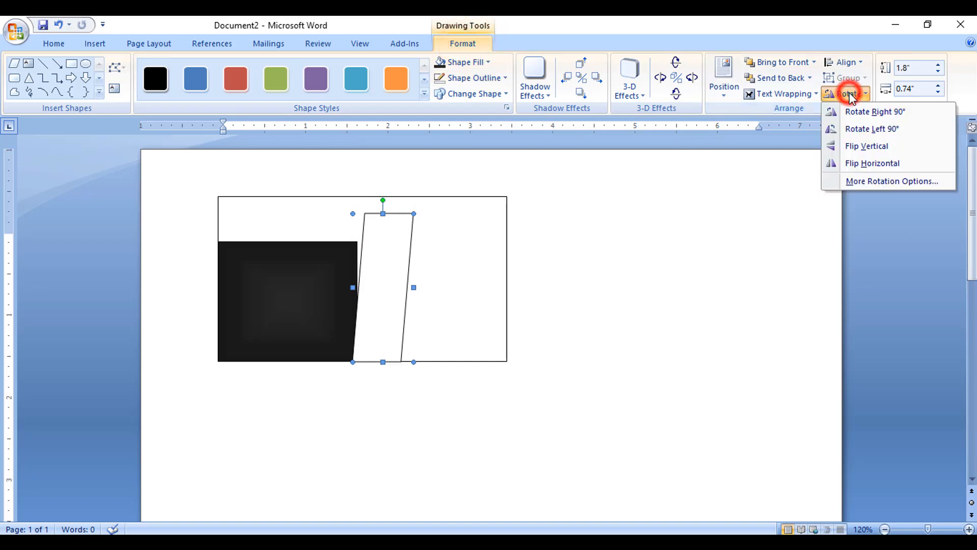
click(871, 164)
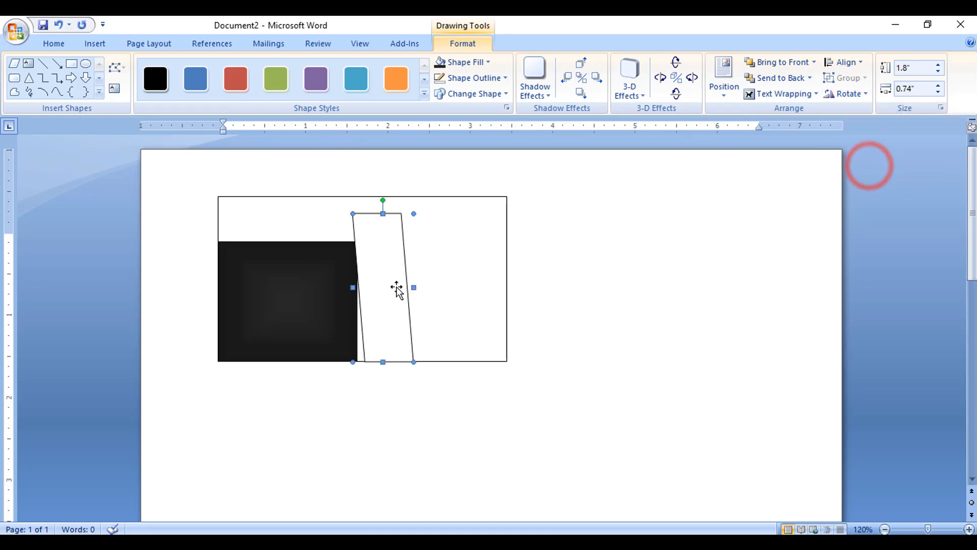
drag(387, 295, 379, 297)
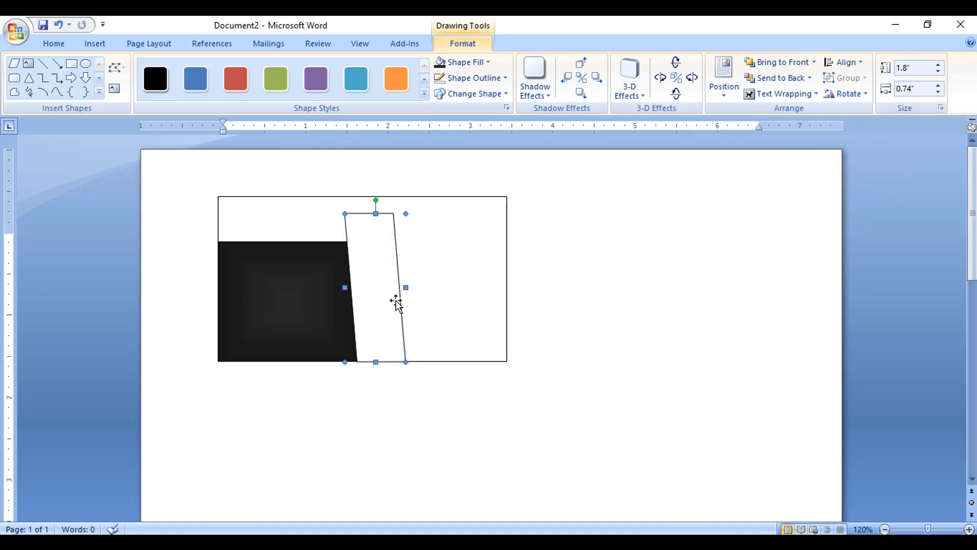
Fill the parallelogram with standard red and remove its outline.
click(486, 62)
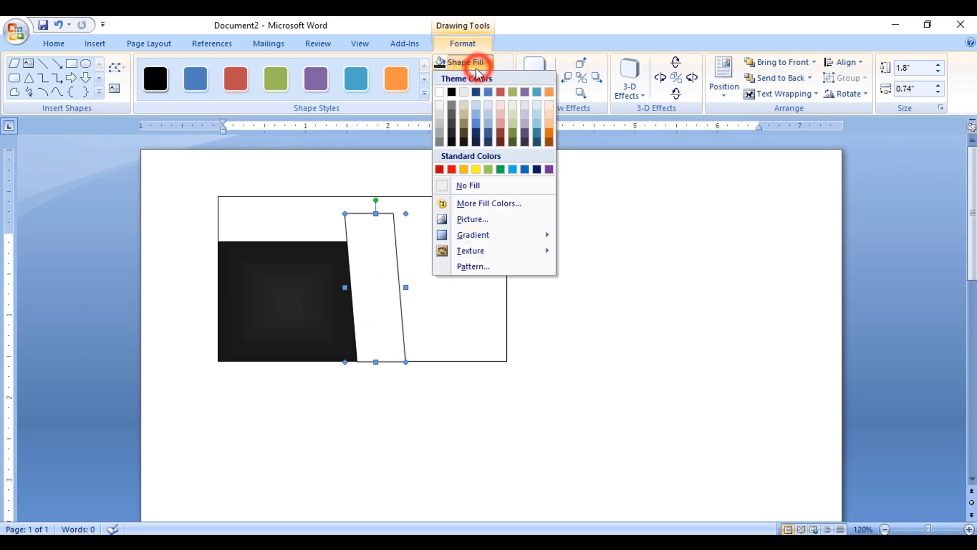
click(451, 169)
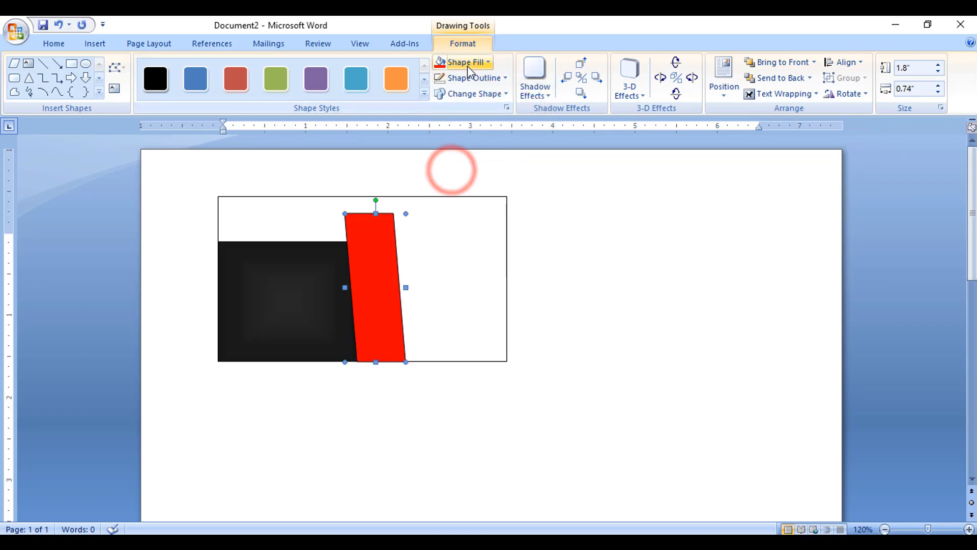
click(470, 78)
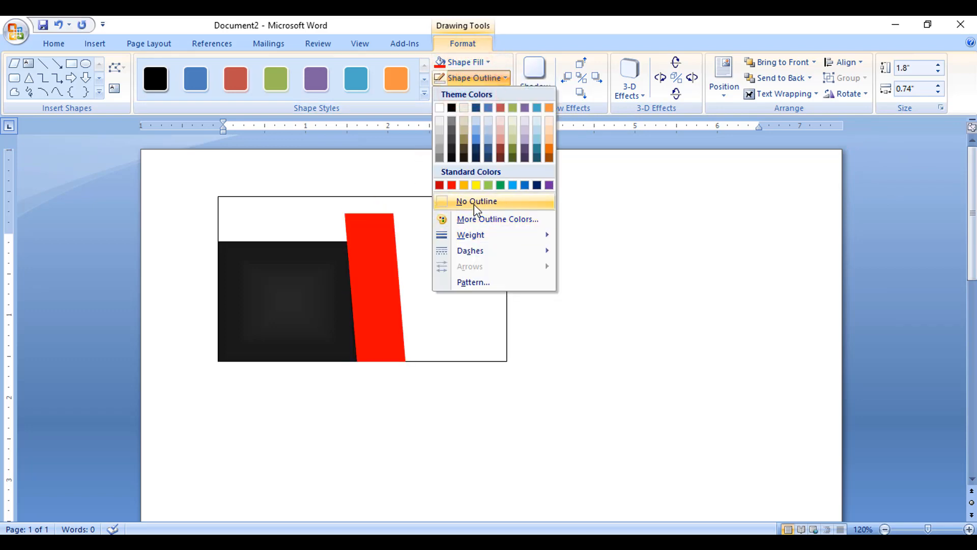
click(474, 204)
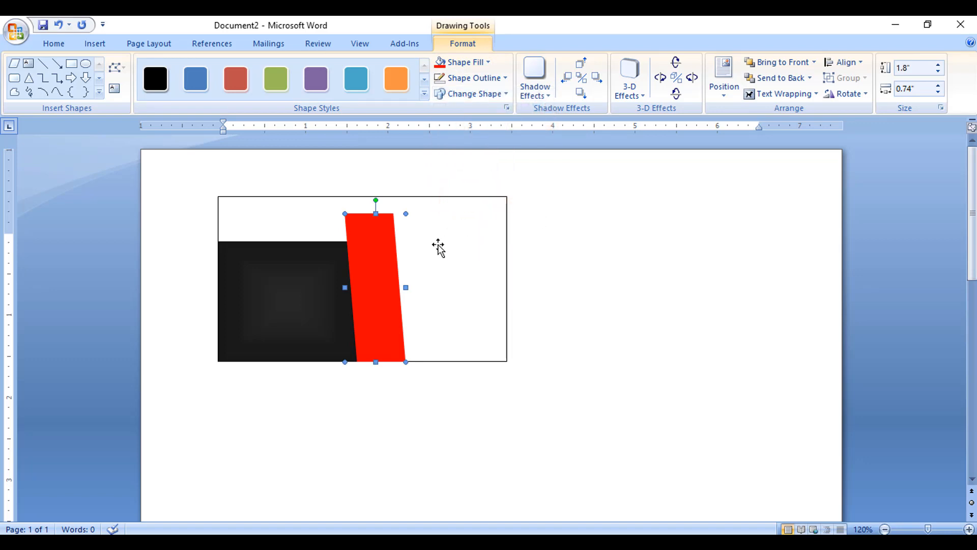
Draw an isosceles triangle about 0.59" high and 0.74" wide with its tip at the red parallelogram's upper-left corner.
click(95, 43)
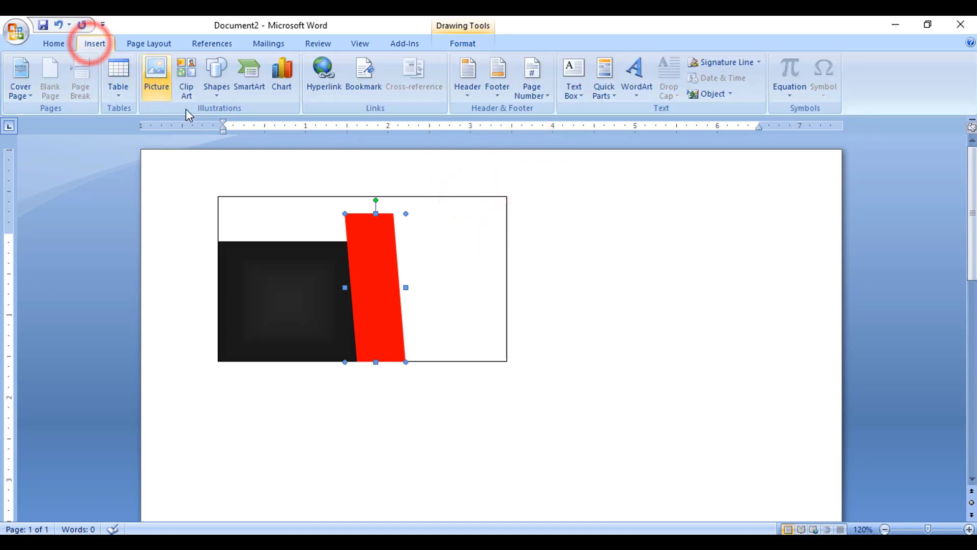
click(222, 90)
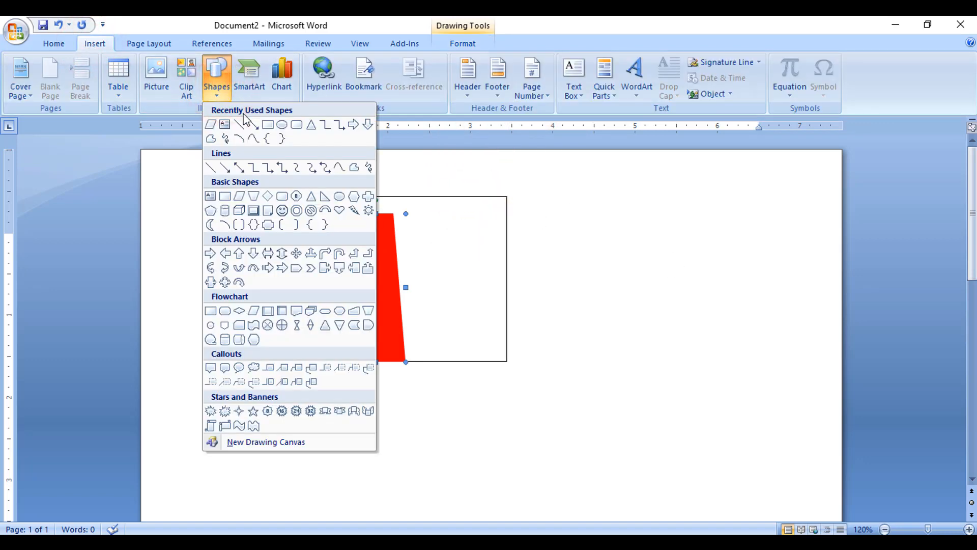
click(311, 198)
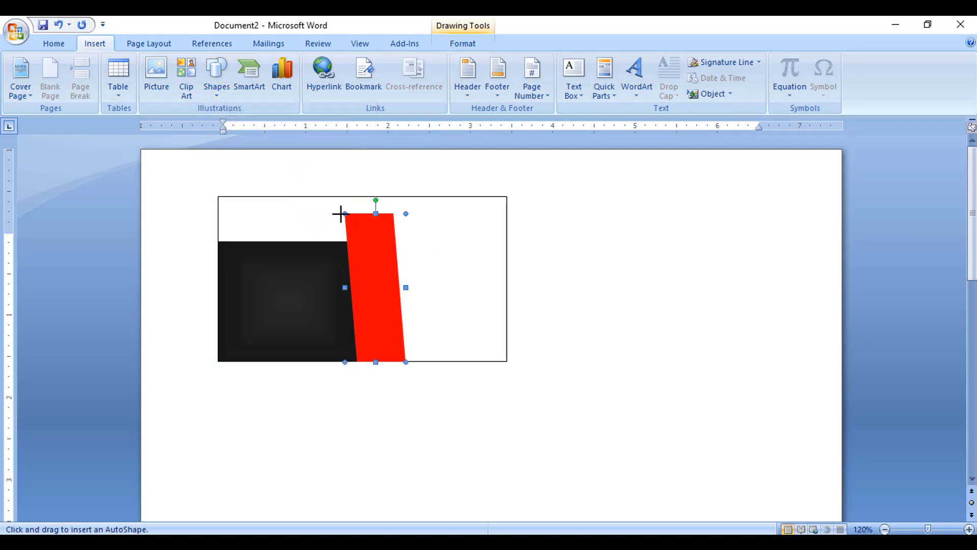
drag(345, 214, 376, 262)
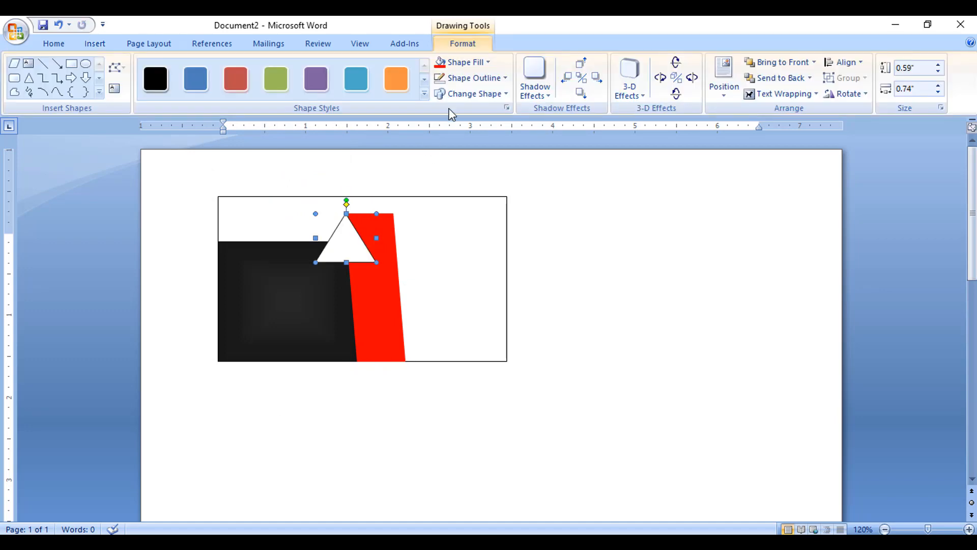
Fill the triangle with standard dark red and remove its outline.
click(472, 62)
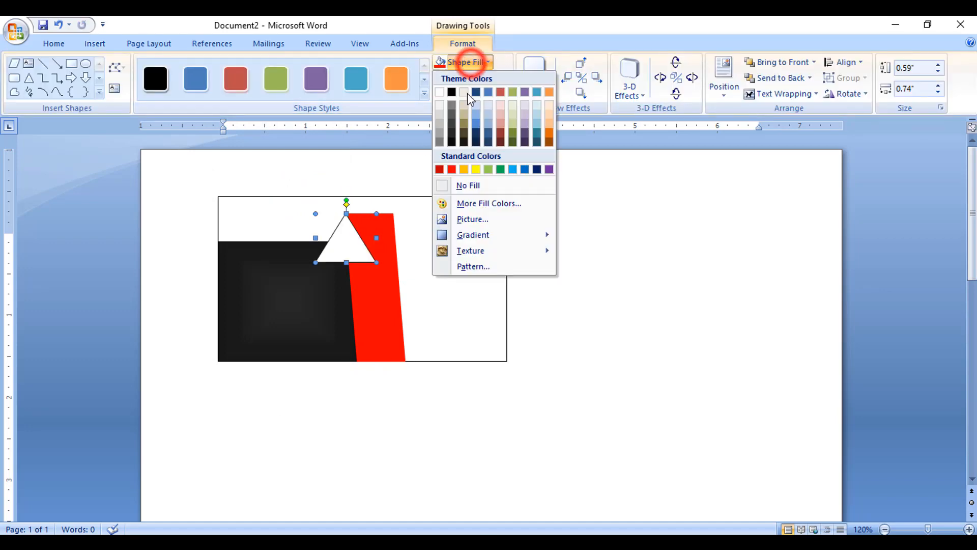
click(439, 170)
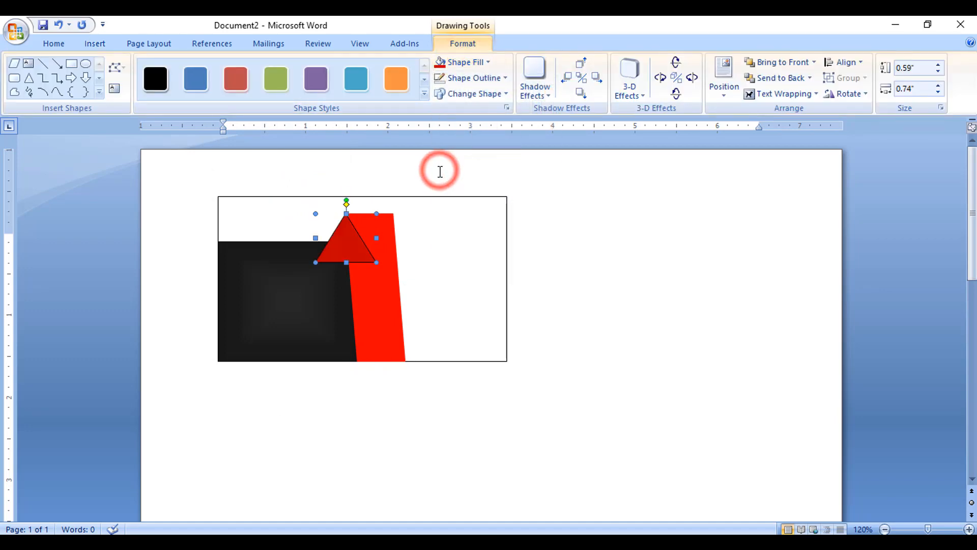
click(475, 84)
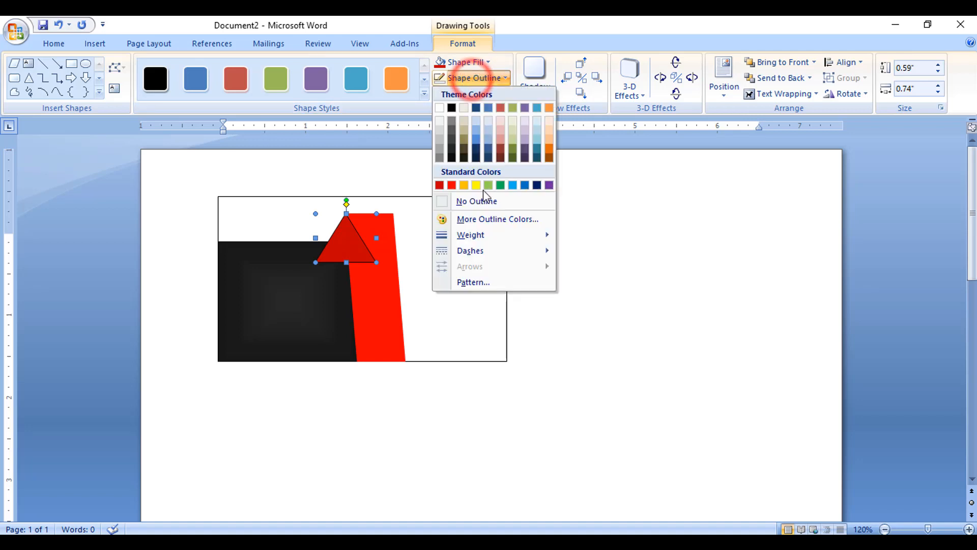
click(489, 204)
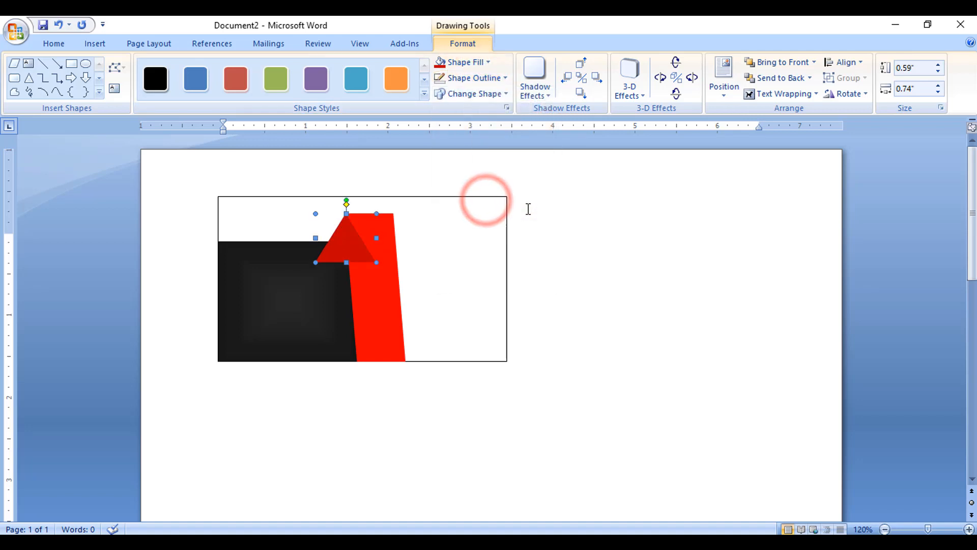
Bring the dark rectangle to the front so it covers the triangle's lower part.
click(298, 296)
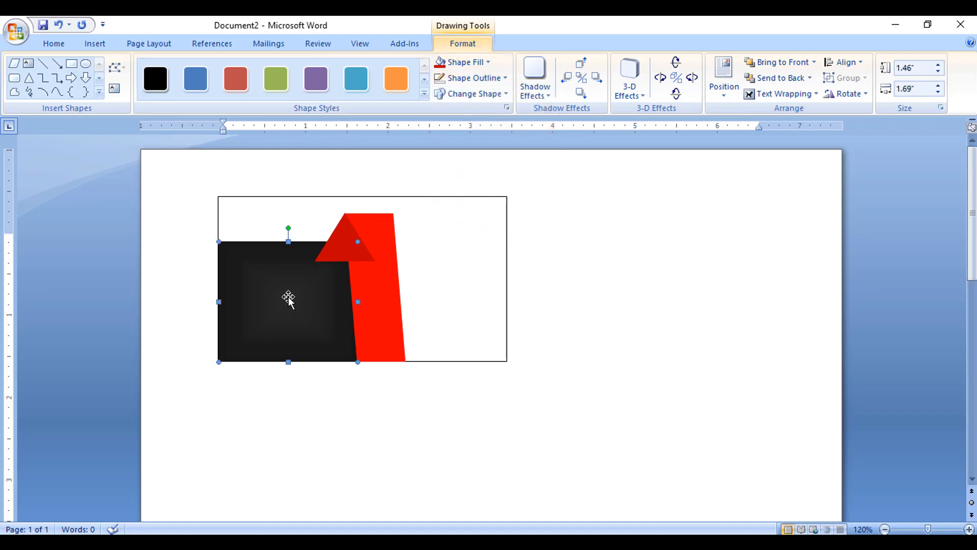
click(815, 63)
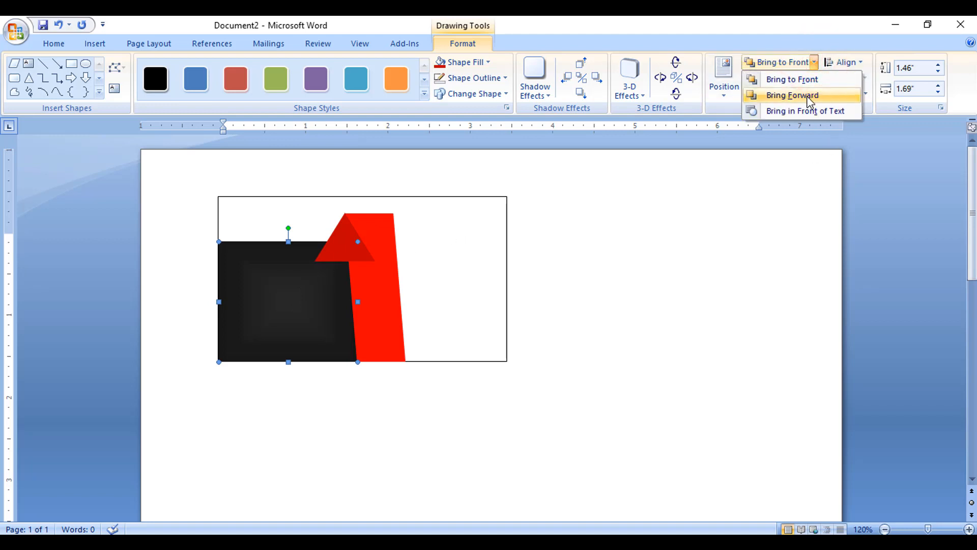
click(808, 97)
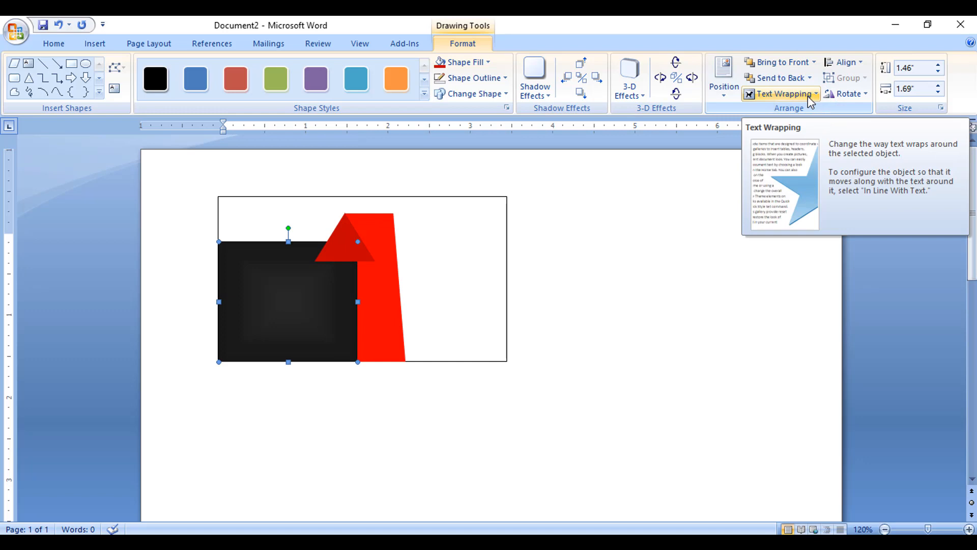
click(815, 62)
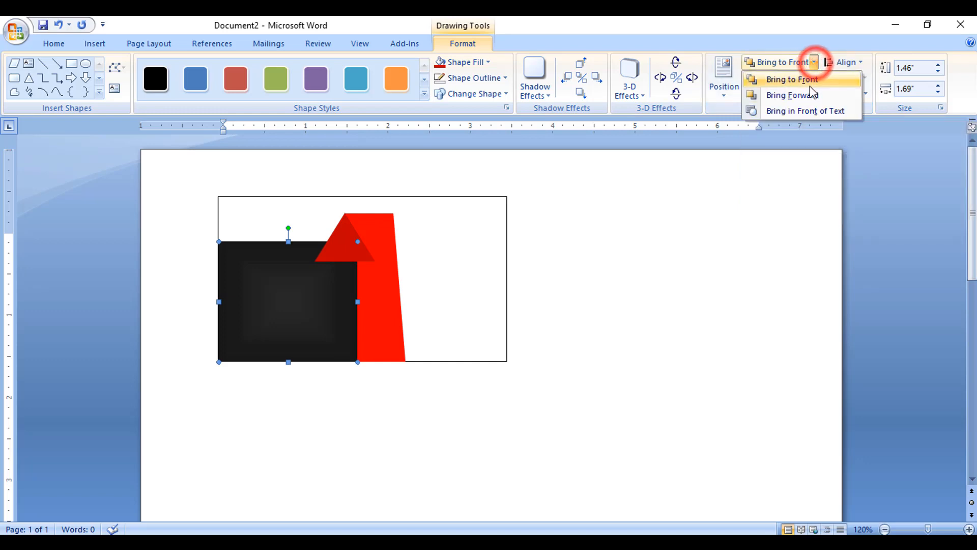
click(810, 79)
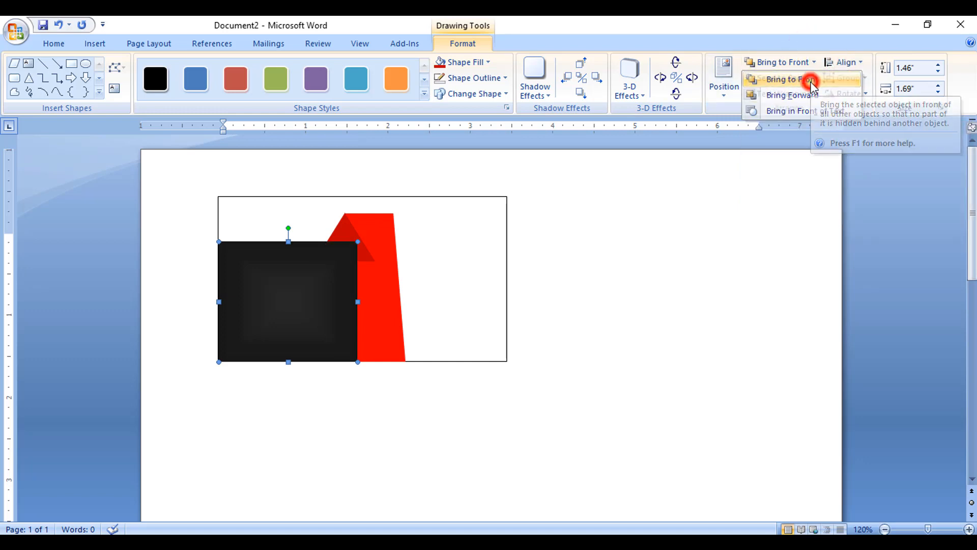
Bring the red parallelogram to the front of the dark rectangle and the triangle, and deselect it.
click(391, 290)
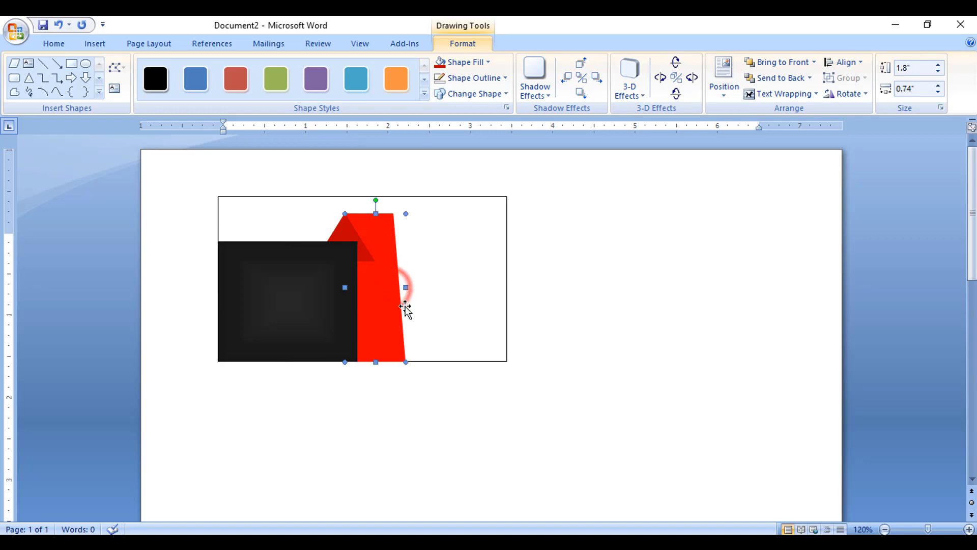
click(813, 62)
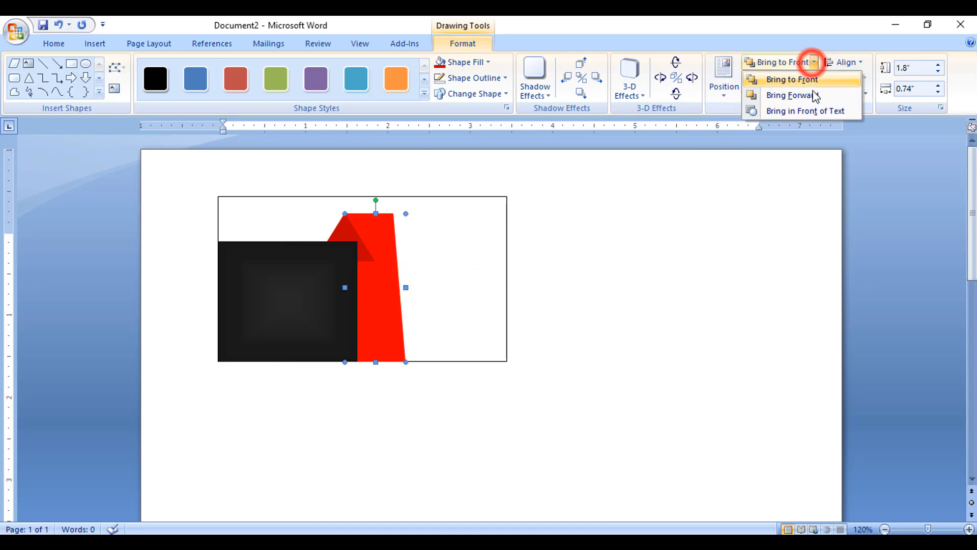
click(809, 95)
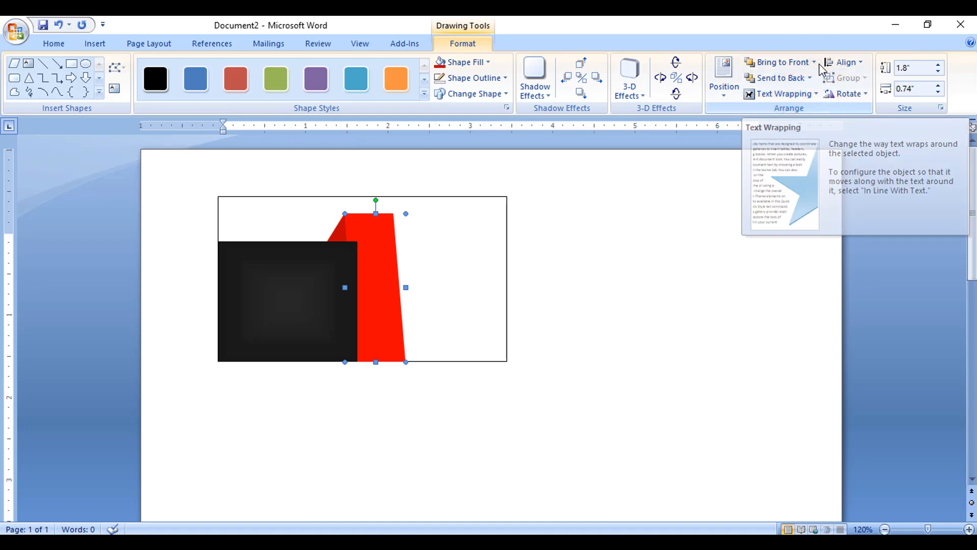
click(815, 62)
click(815, 80)
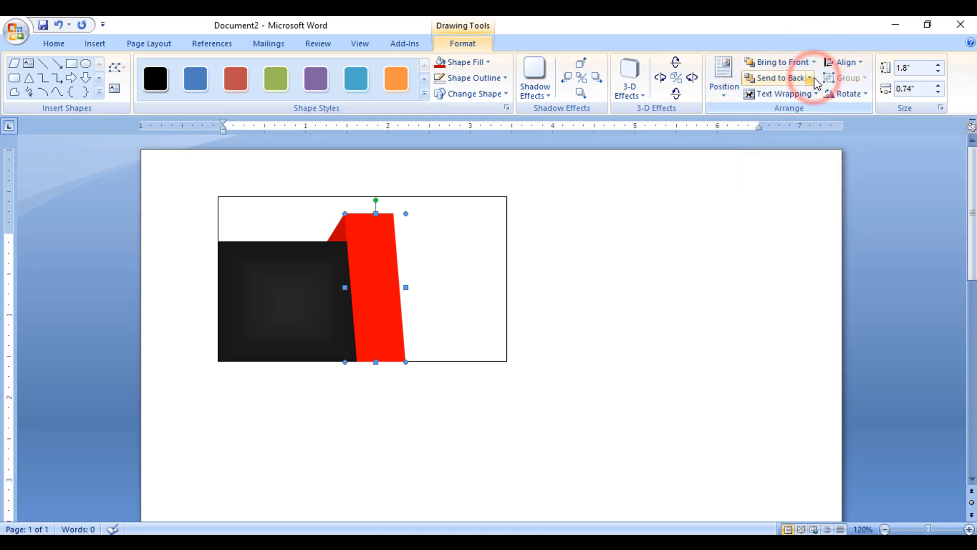
click(598, 334)
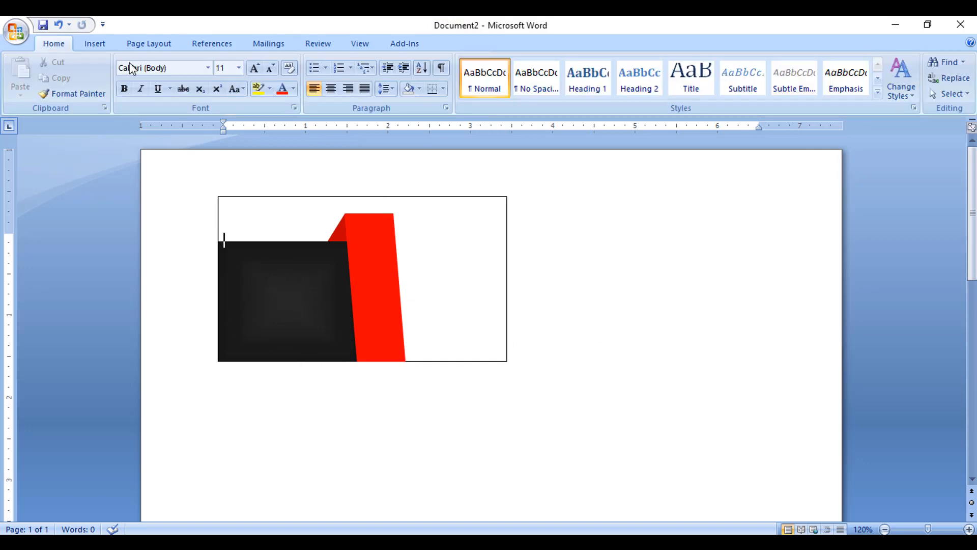
Draw a text box about 0.66" high and 1.64" wide across the lower half of the dark rectangle.
click(90, 46)
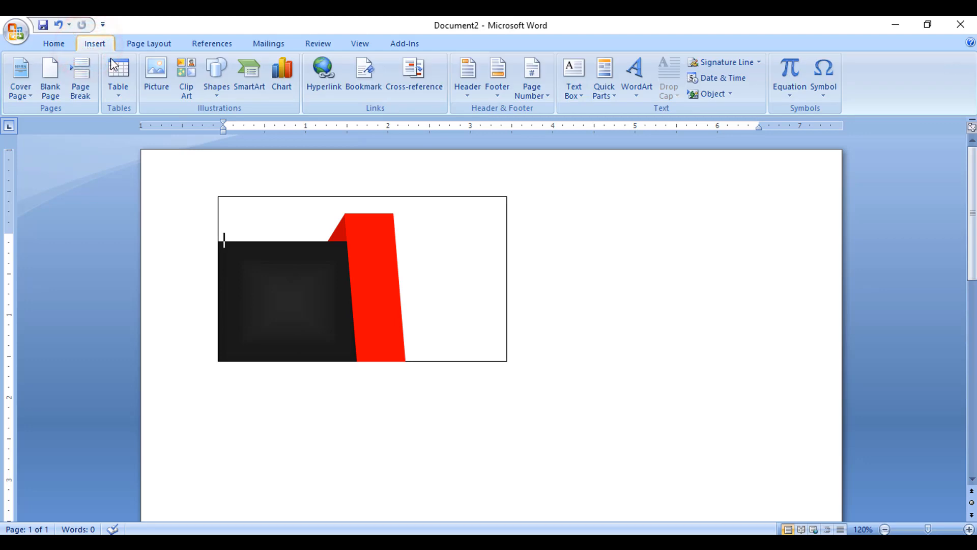
click(217, 81)
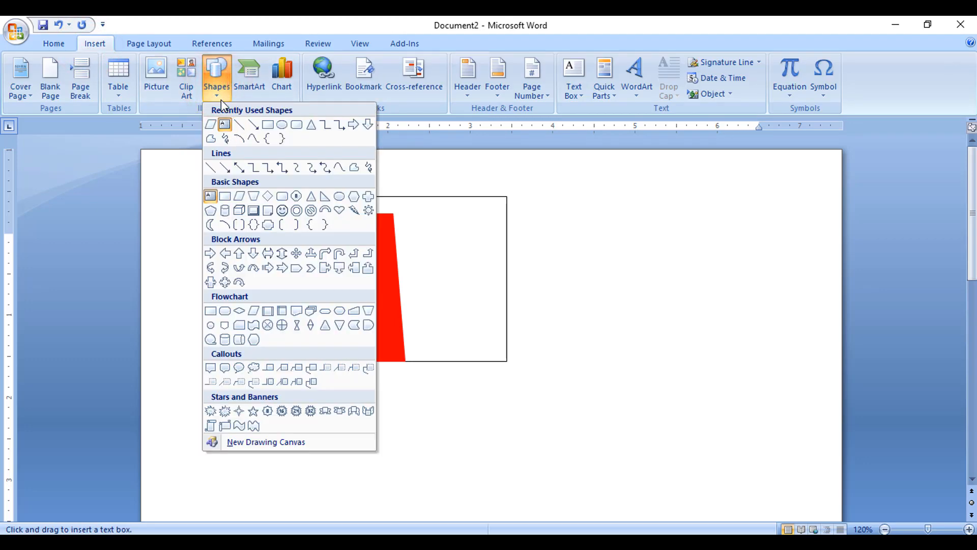
click(224, 126)
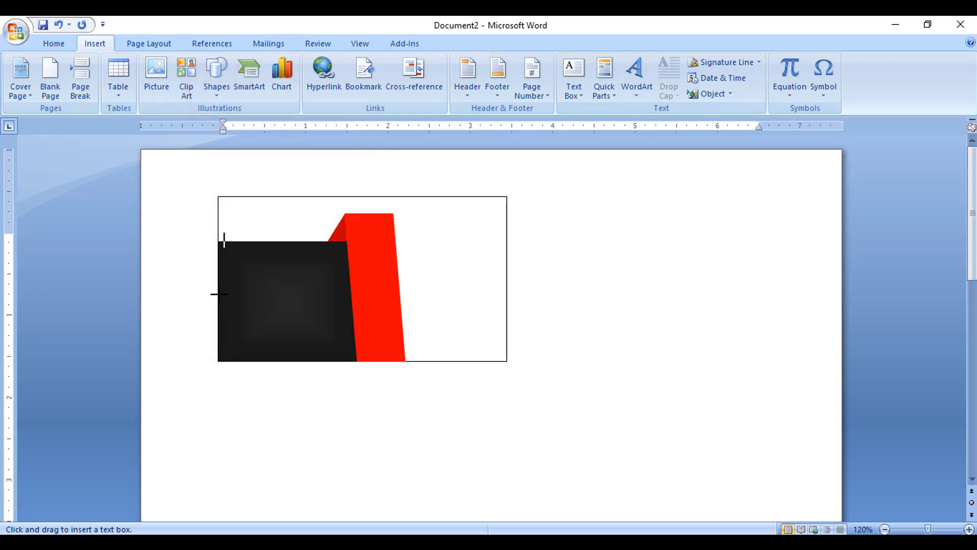
drag(218, 293, 357, 351)
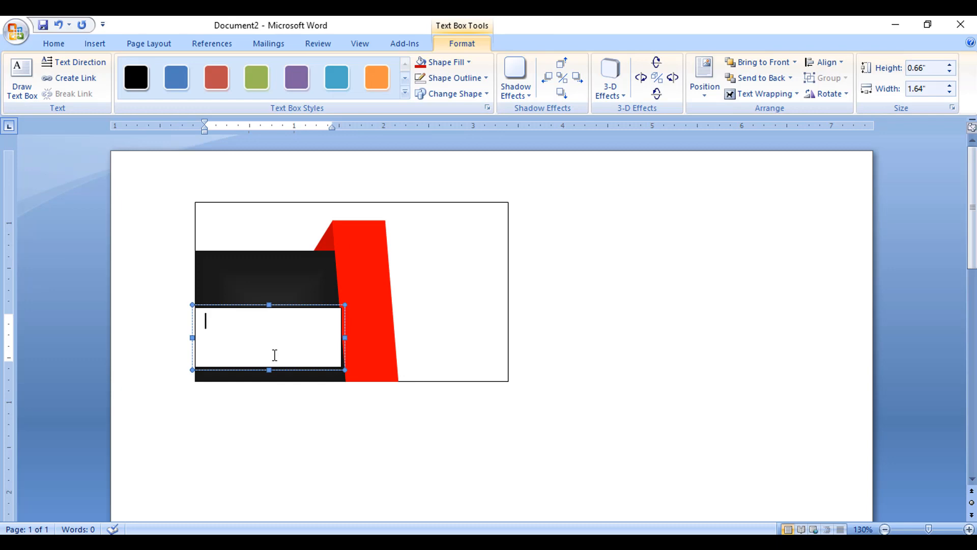
Enter the centered lines "Tareq Academy" and "YouTube" in the text box.
text(Tareq Academy)
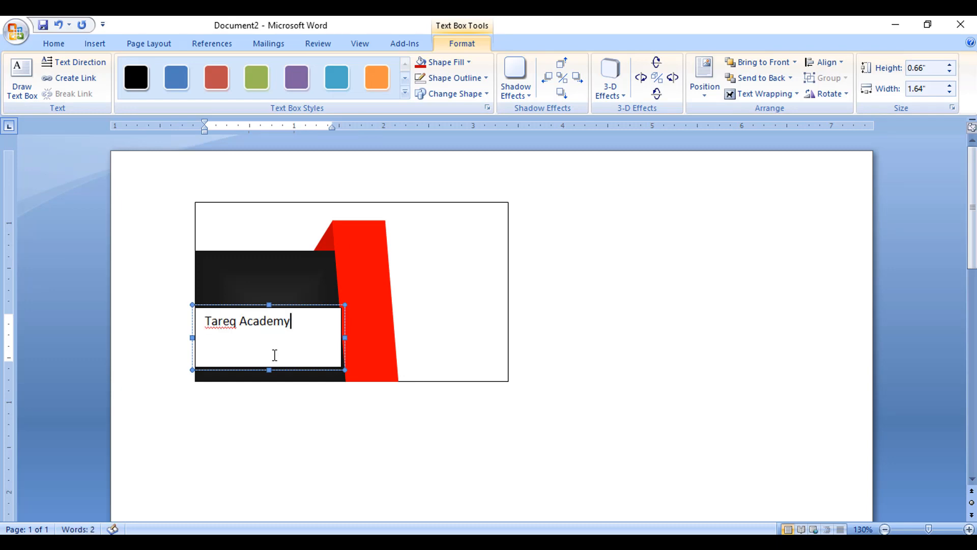
key(ctrl+e)
key(ctrl+])
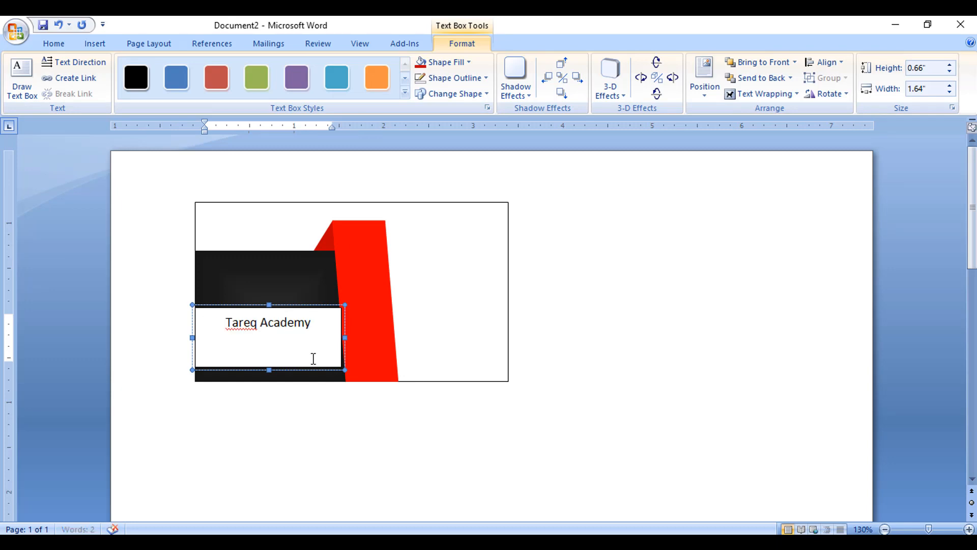
text(YouTube)
Remove the space after paragraph from both lines in the text box.
key(ctrl+a)
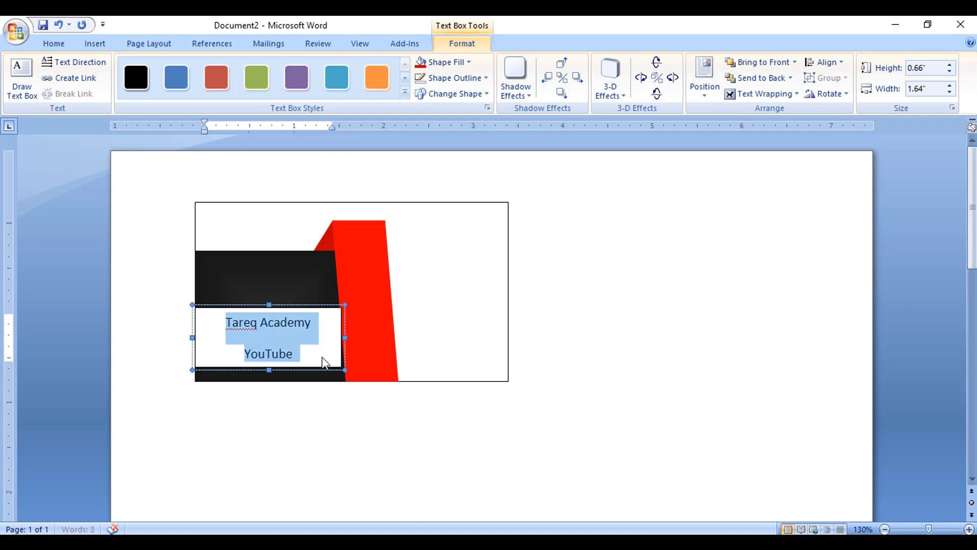
click(54, 43)
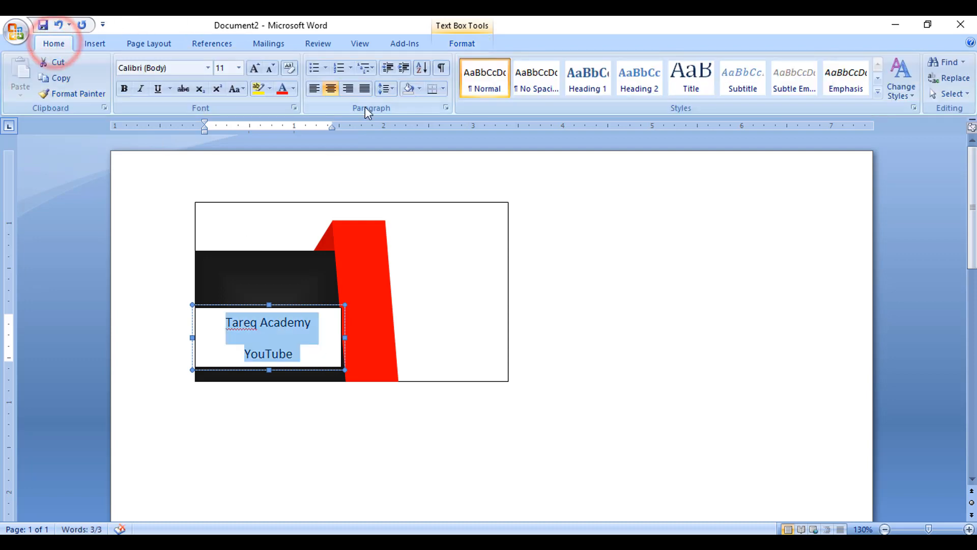
click(386, 89)
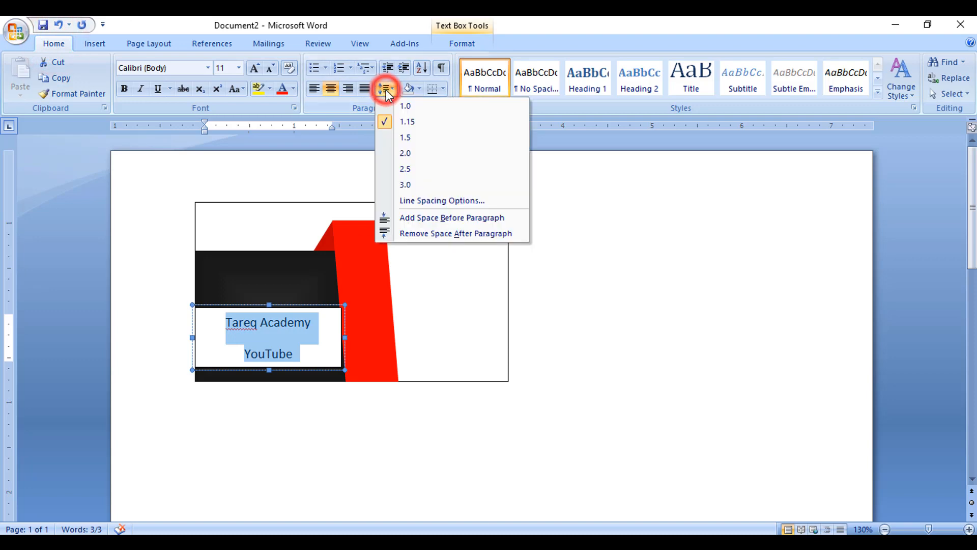
click(421, 233)
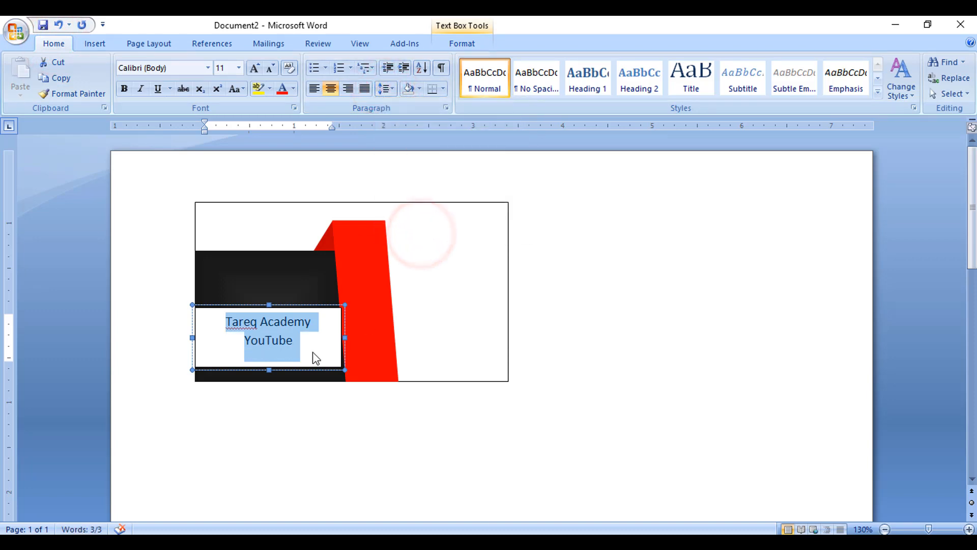
Enlarge the "Tareq Academy" line to 16 pt.
click(252, 336)
drag(226, 321, 322, 323)
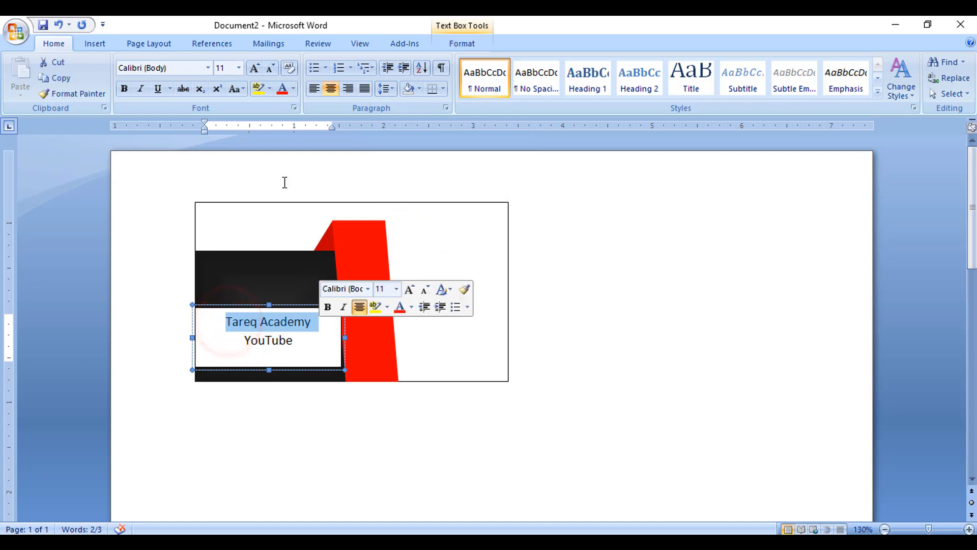
click(255, 68)
click(255, 67)
click(254, 67)
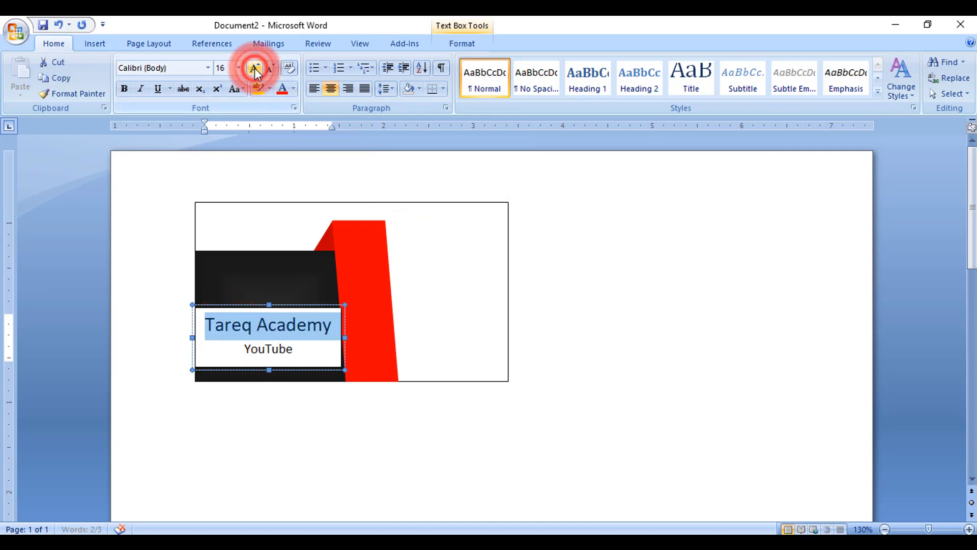
Change the font of both text box lines to Bahnschrift Condensed.
click(321, 346)
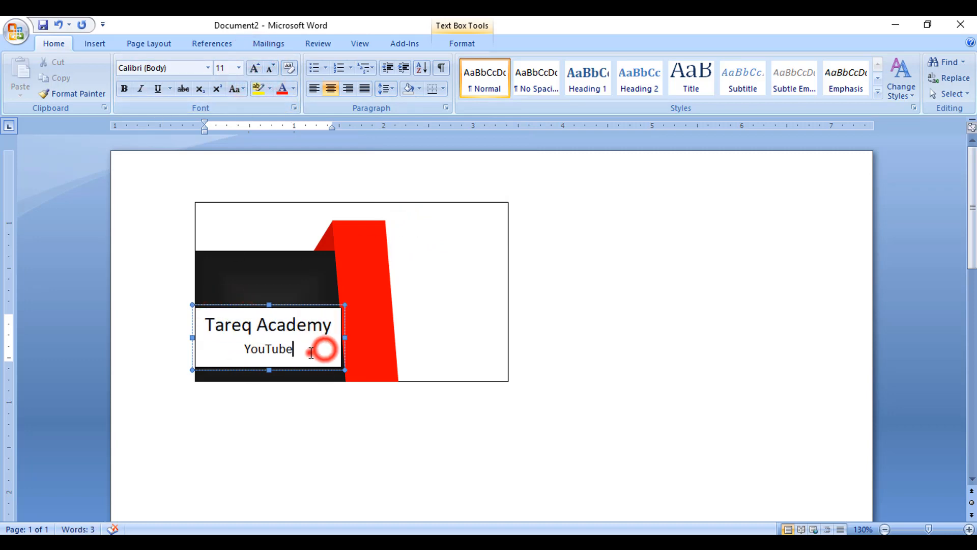
triple_click(312, 349)
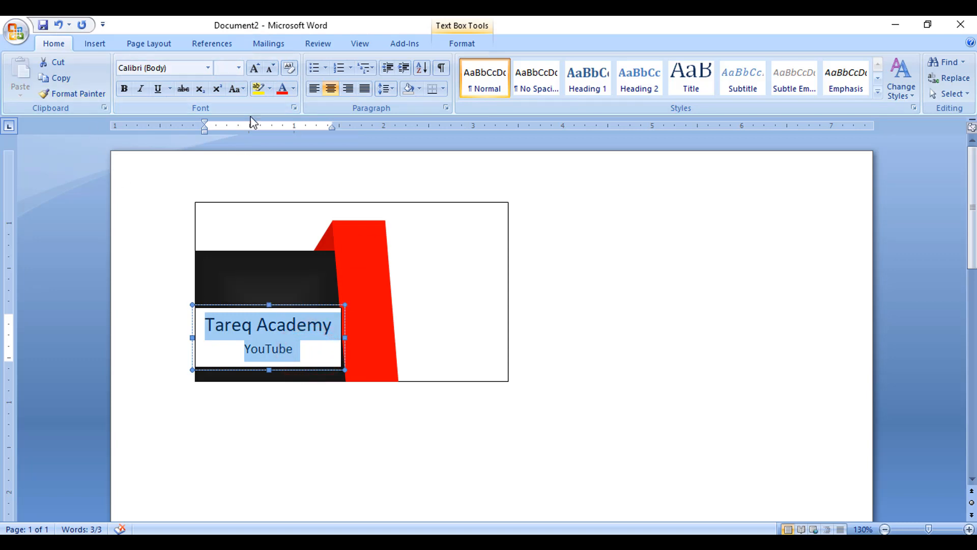
click(208, 68)
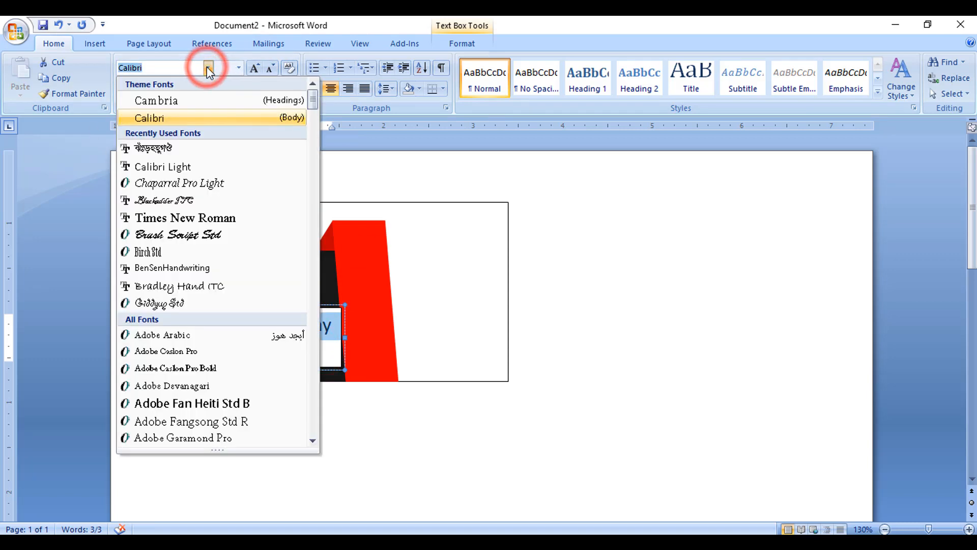
scroll(220, 265, down, 3)
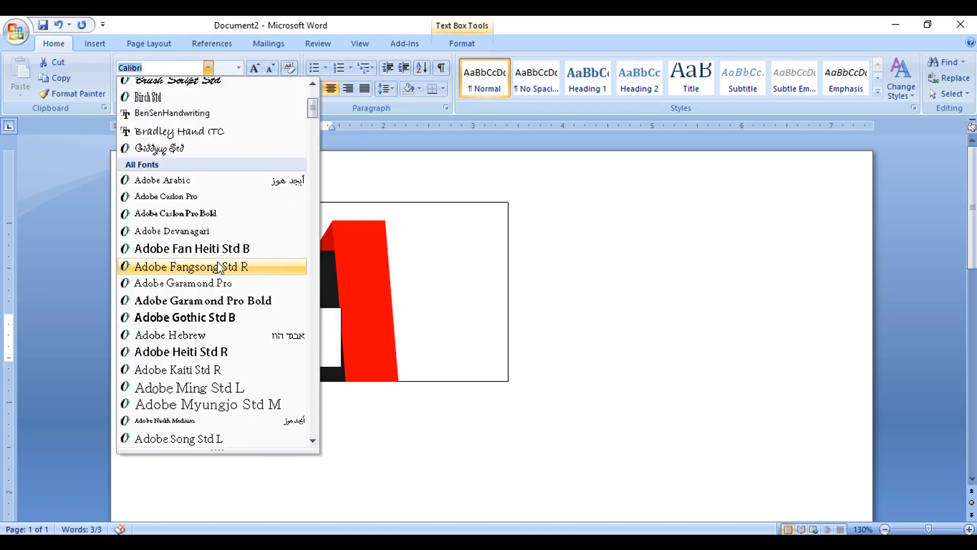
scroll(217, 266, down, 5)
scroll(214, 267, down, 2)
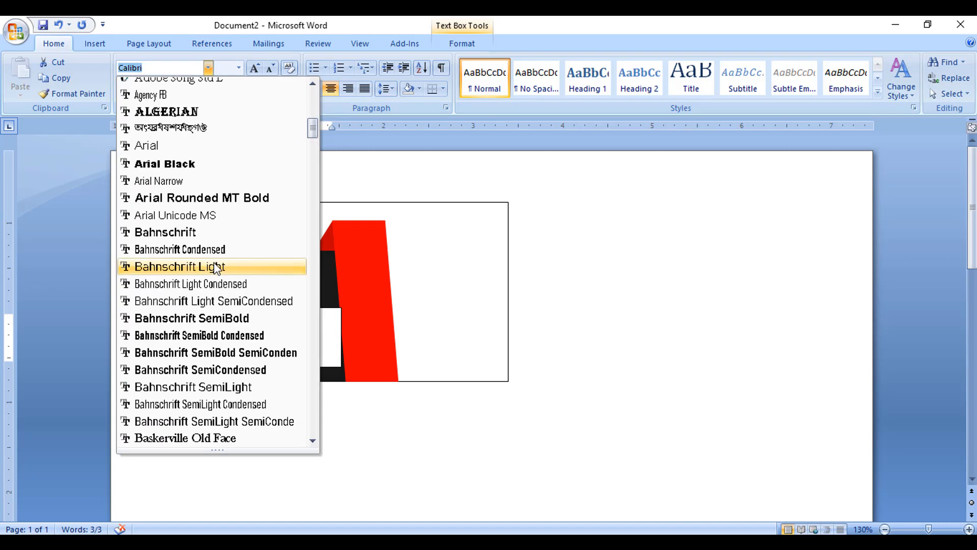
click(214, 248)
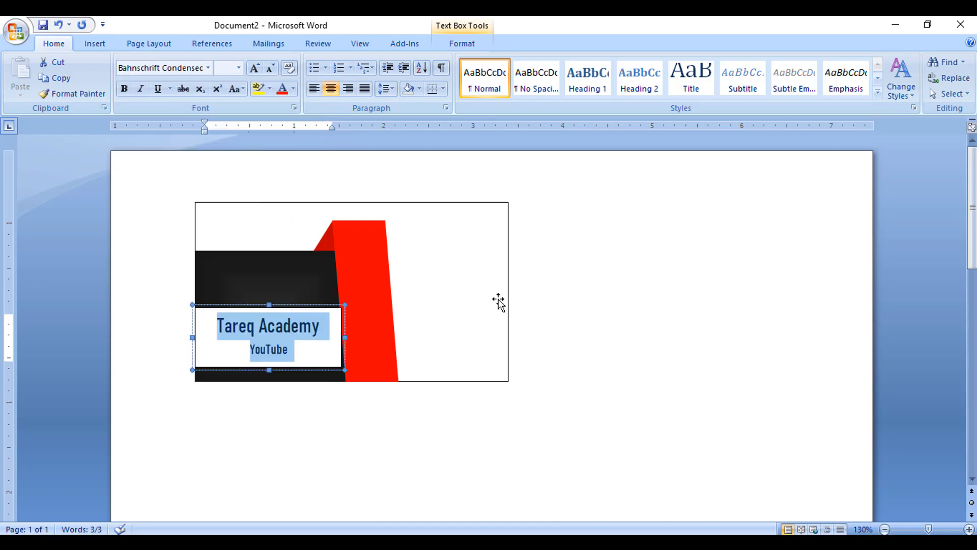
Remove the fill and outline from the text box containing "Tareq Academy" and "YouTube".
click(301, 350)
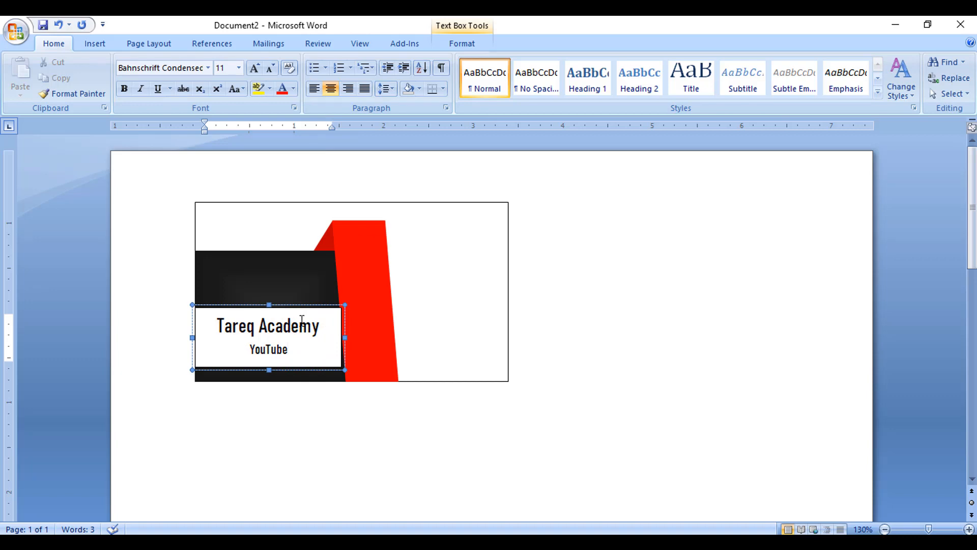
click(303, 306)
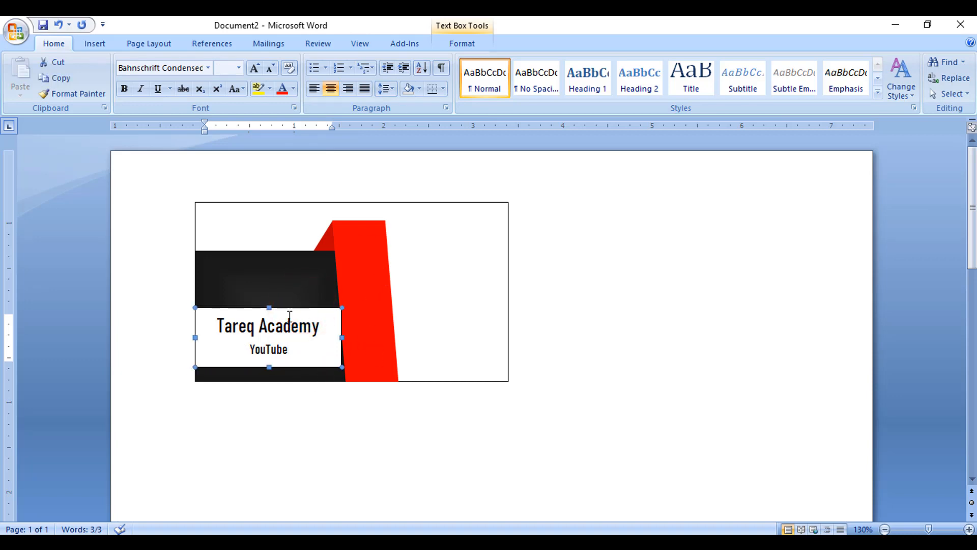
click(463, 43)
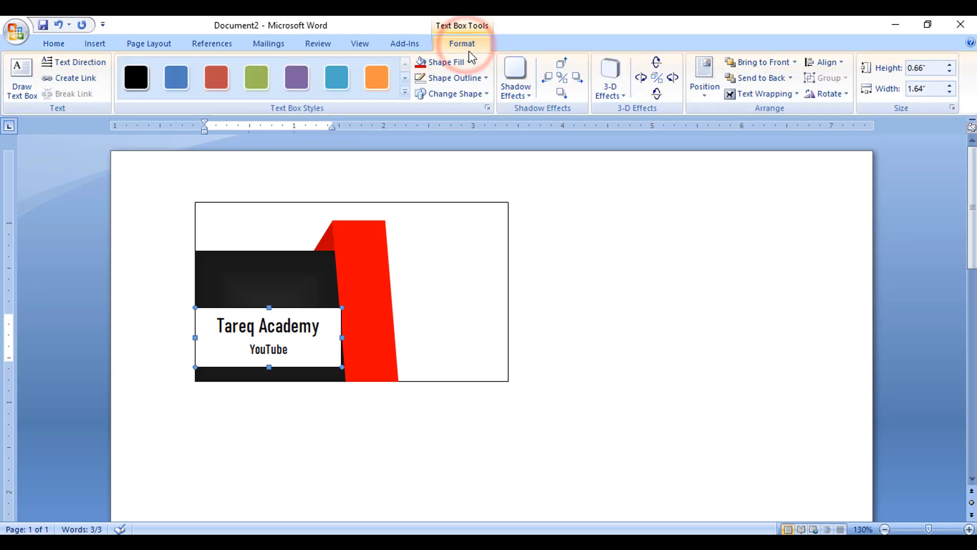
click(469, 62)
click(459, 187)
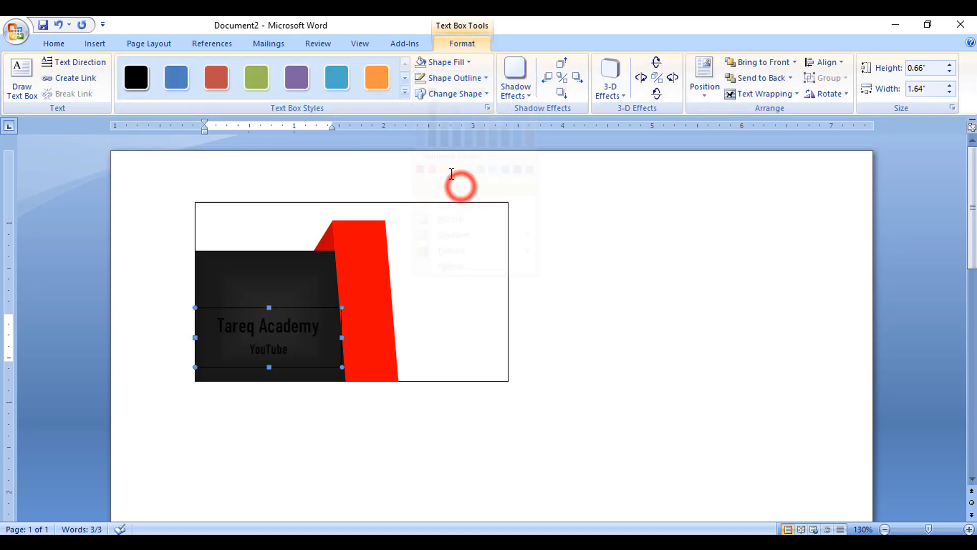
click(464, 78)
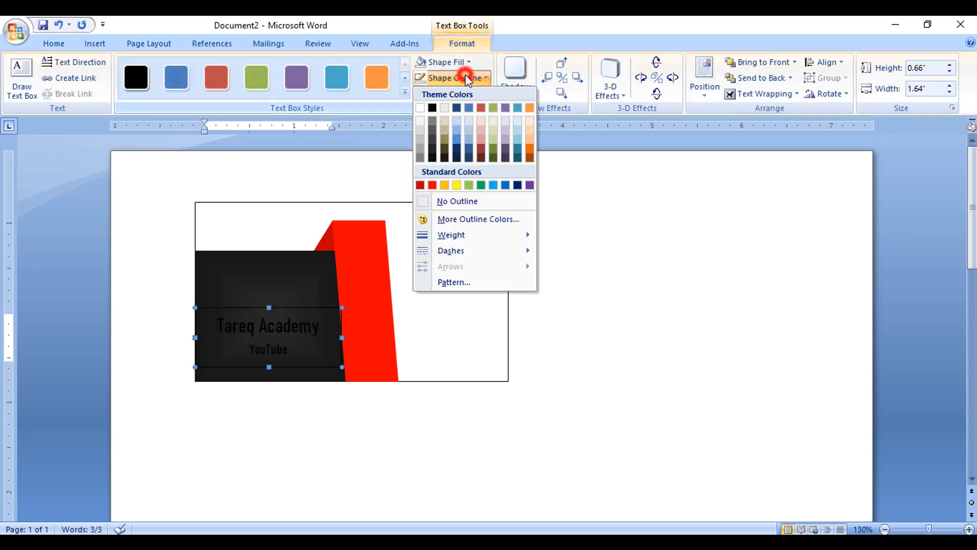
click(463, 201)
Change the font color of both the "Tareq Academy" and "YouTube" lines to white.
key(ctrl+a)
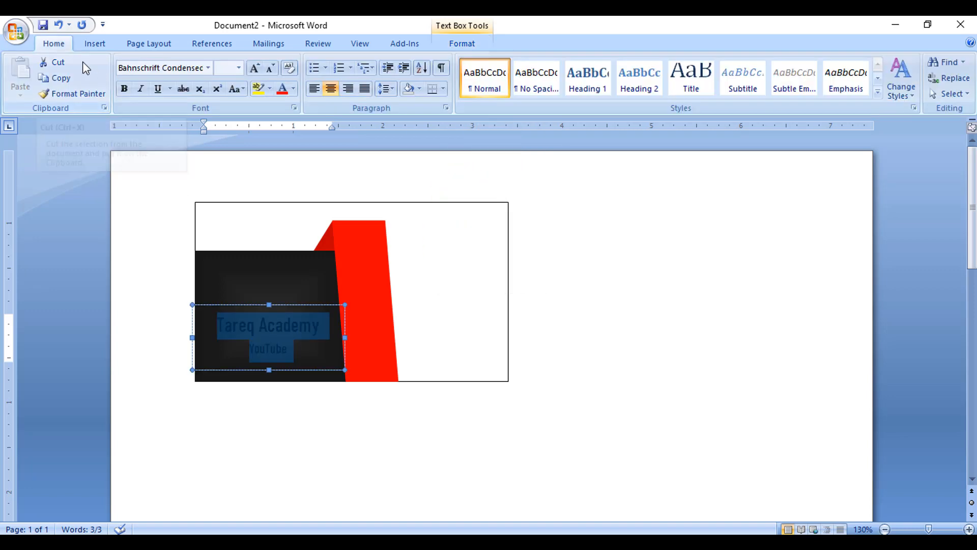
click(59, 47)
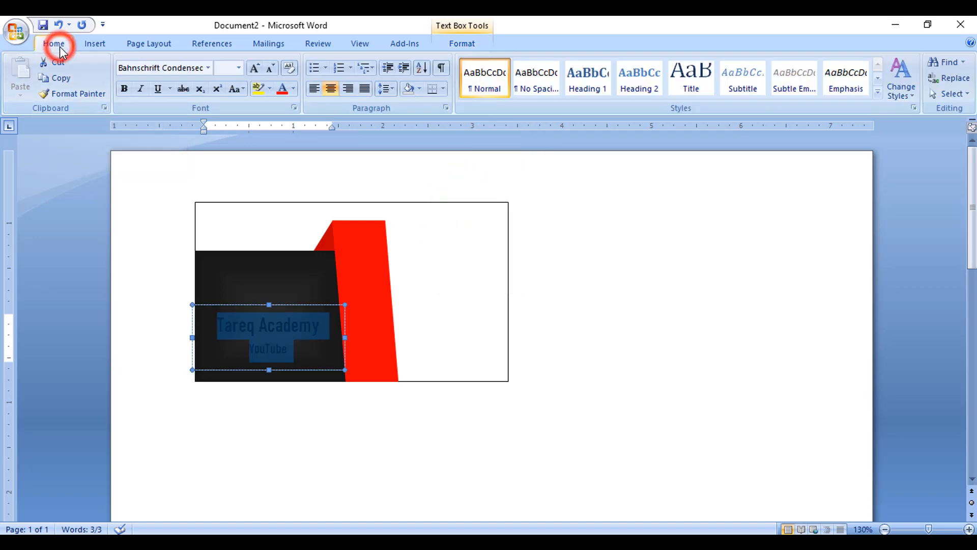
click(294, 90)
click(283, 136)
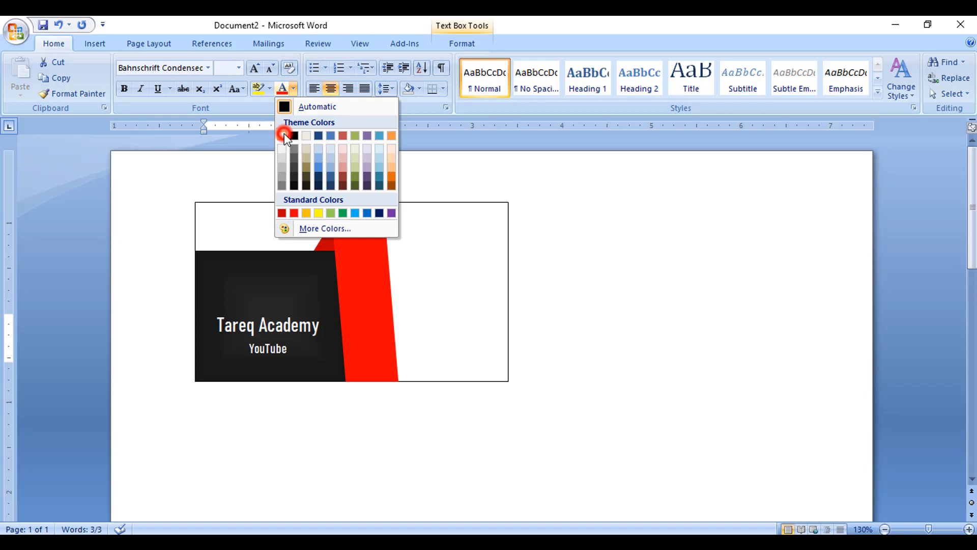
click(598, 303)
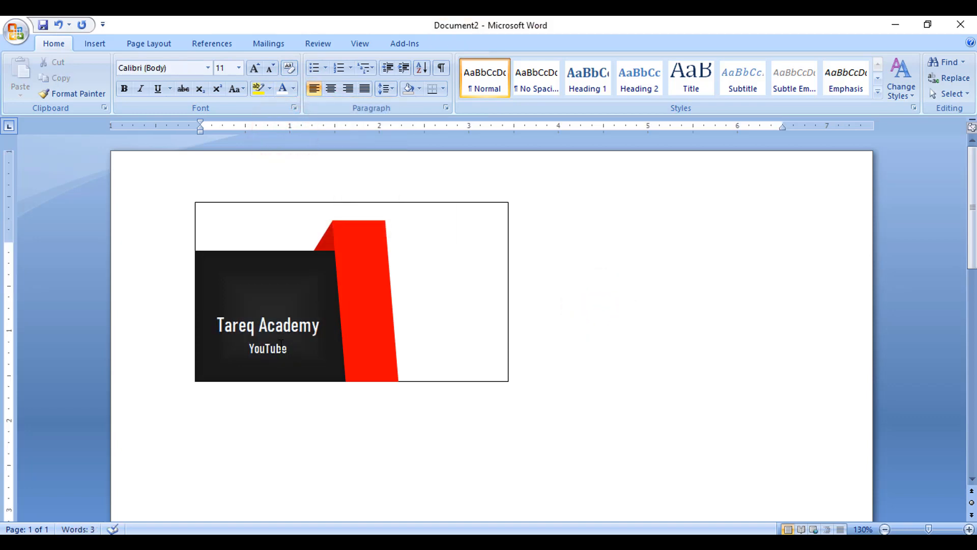